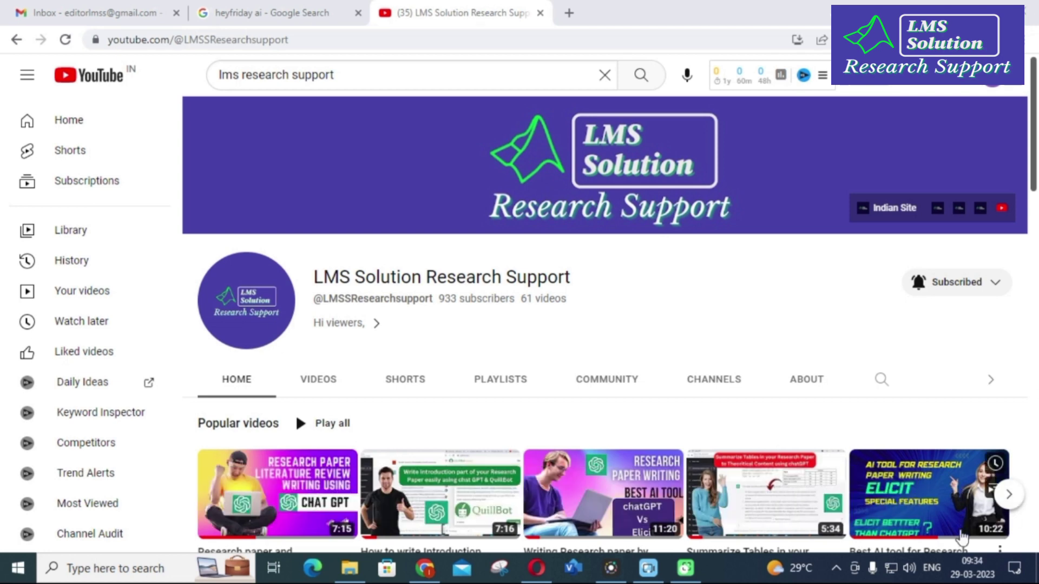
Step: Open the HeyFriday AI site from the Google results for "heyfriday ai" and start writing in its workspace
key("ctrl+shift+Tab")
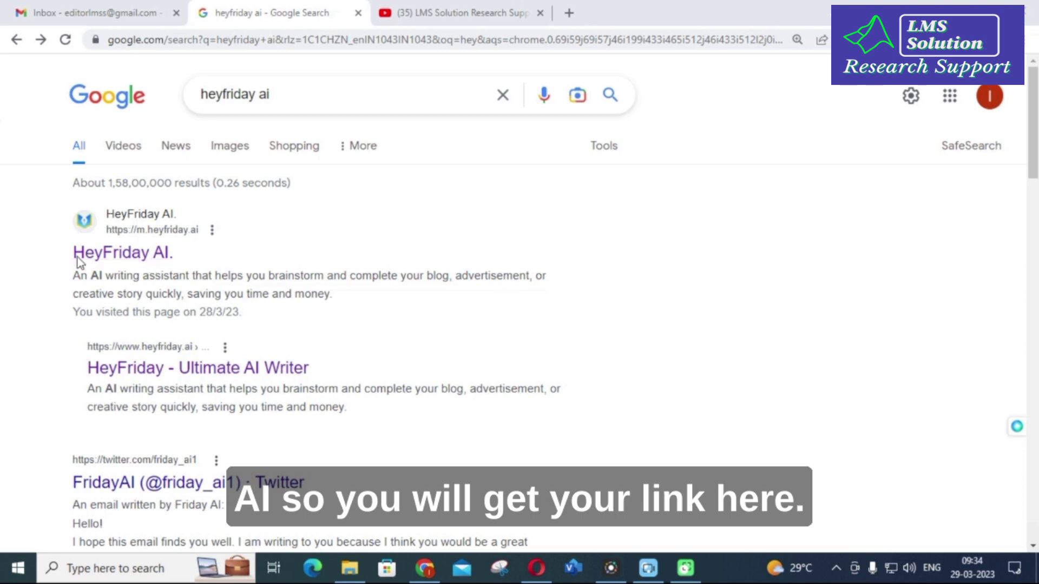
left_click(116, 256)
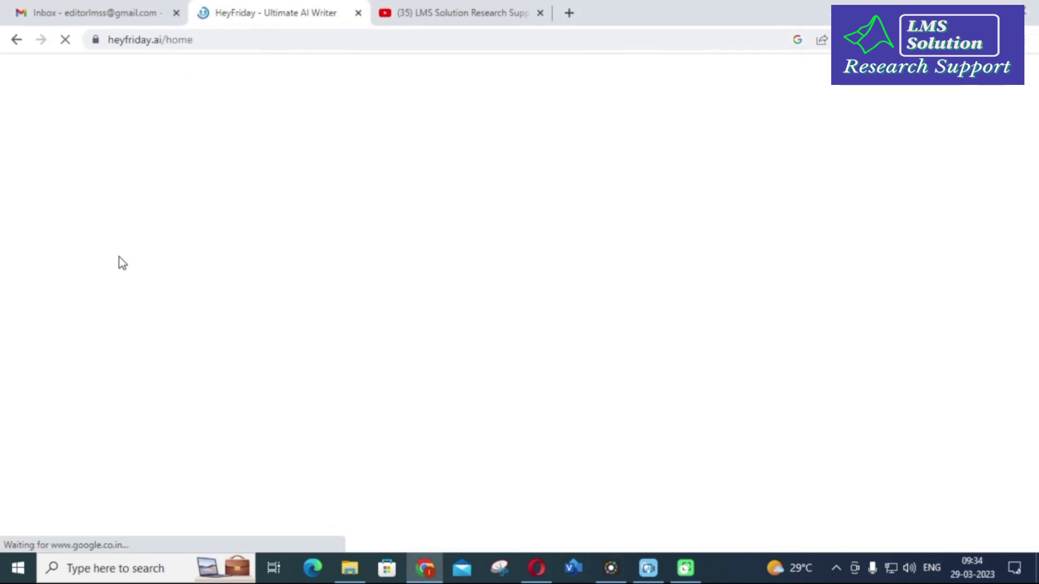
scroll(543, 280, "down", 2)
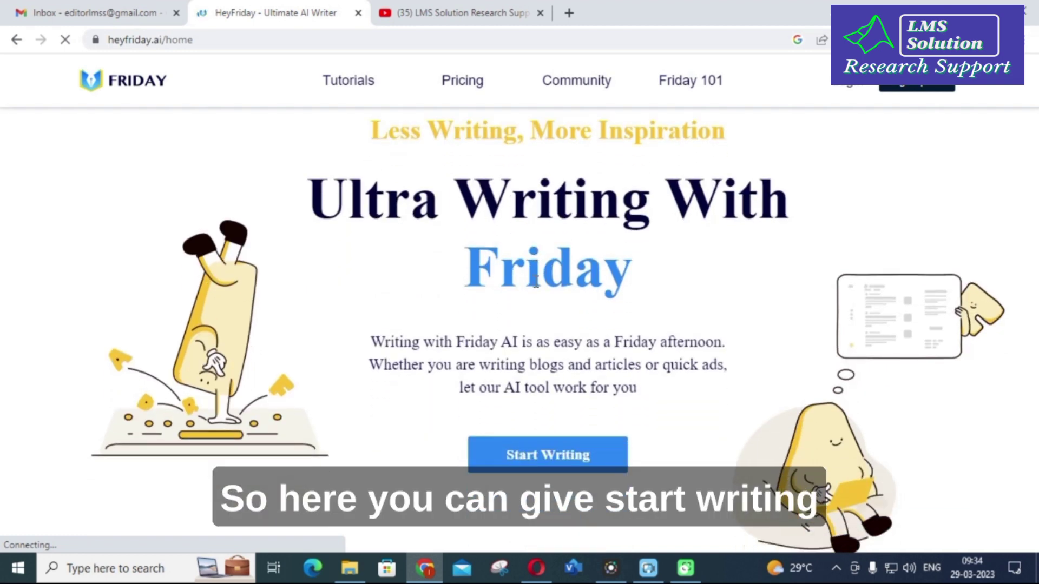
left_click(563, 457)
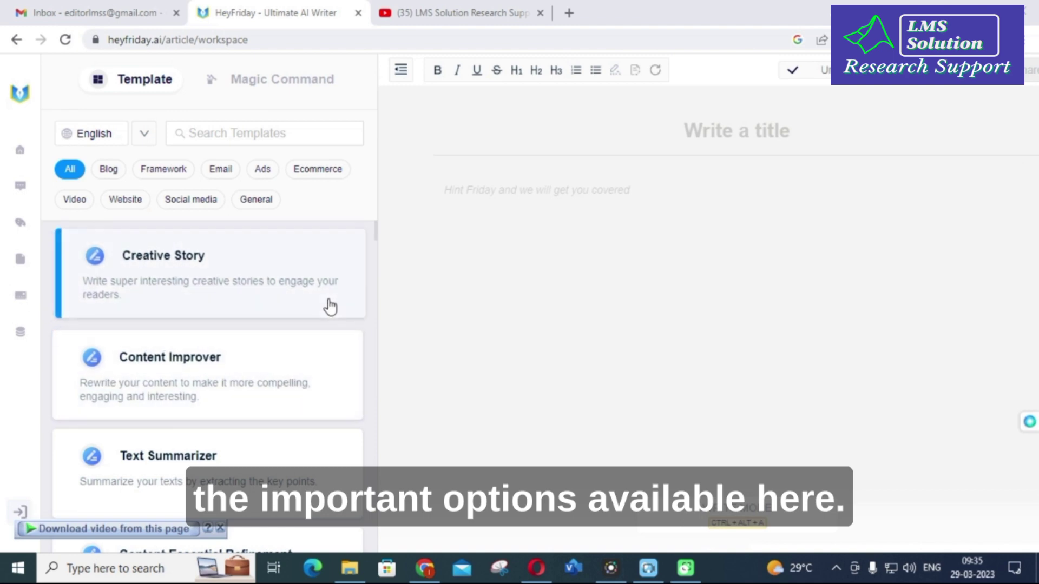
Step: Review the list of all writing templates, from Creative Story through the blog, framework, ads, product, video and website entries to the arXiv ones
scroll(312, 304, "down", 3)
scroll(316, 297, "up", 3)
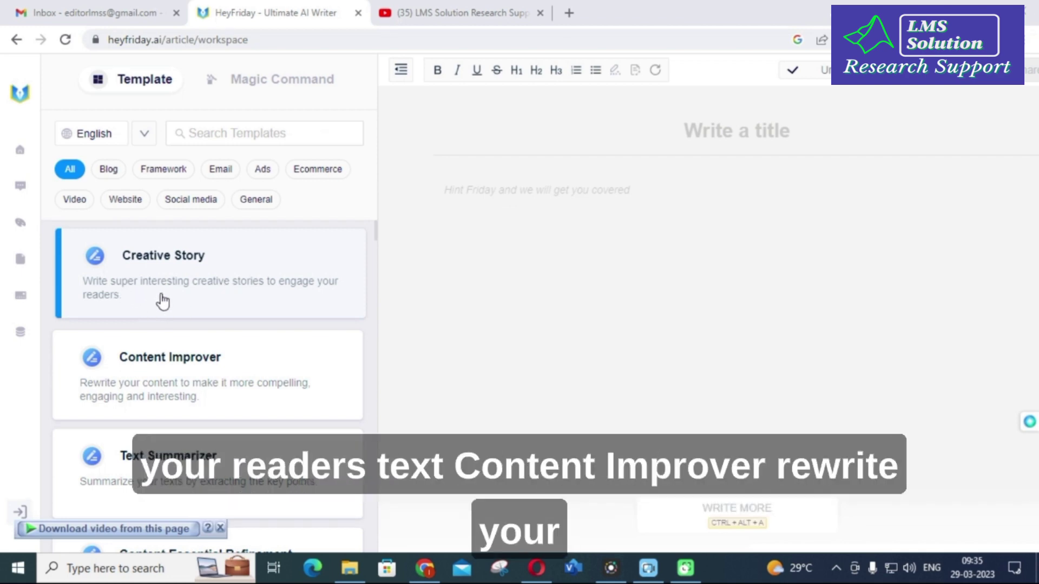
scroll(160, 301, "down", 2)
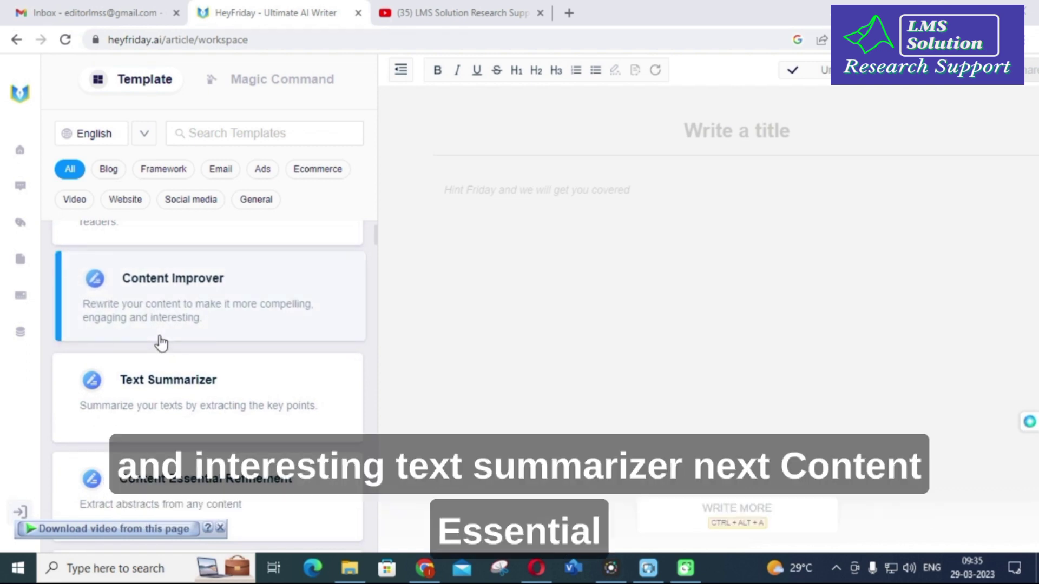
scroll(193, 317, "down", 2)
scroll(170, 314, "down", 4)
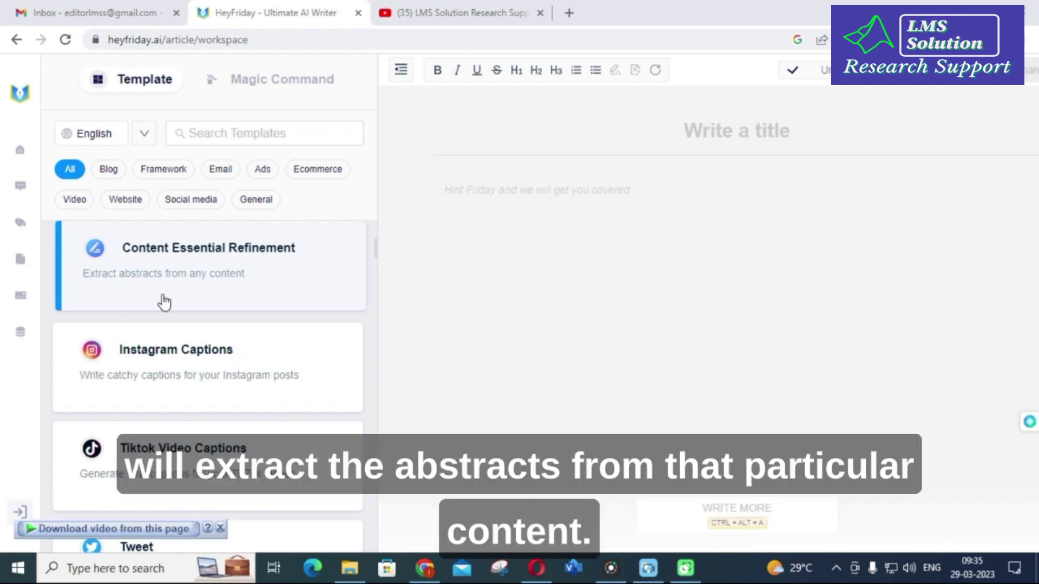
scroll(169, 303, "down", 2)
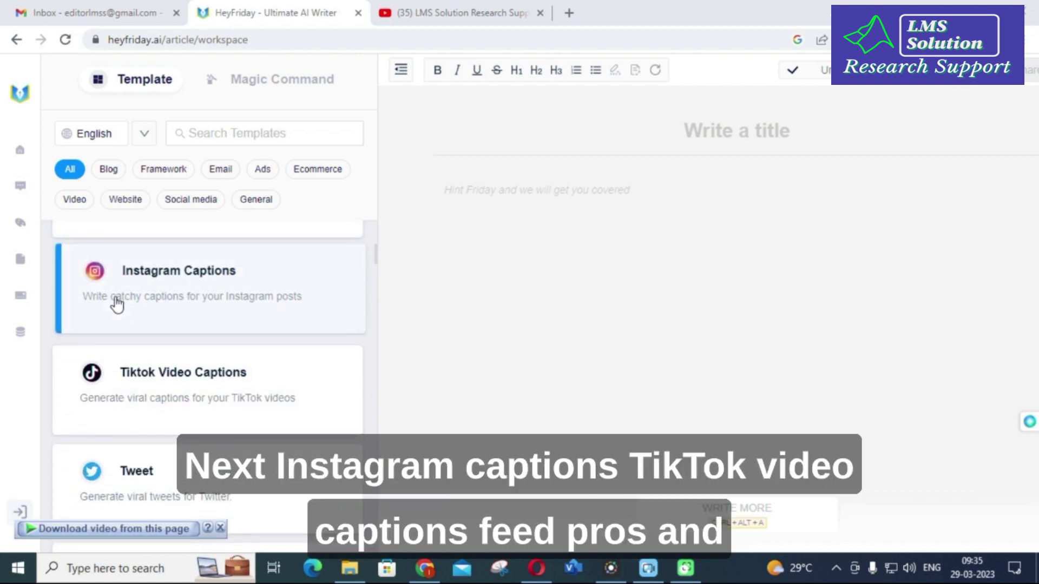
scroll(206, 291, "down", 2)
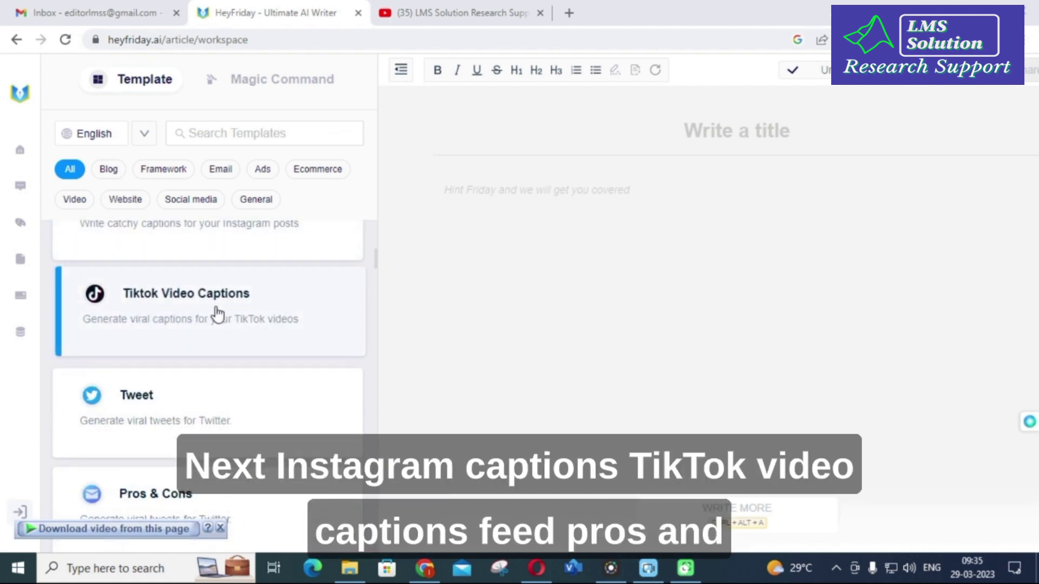
scroll(218, 313, "down", 2)
scroll(145, 328, "down", 2)
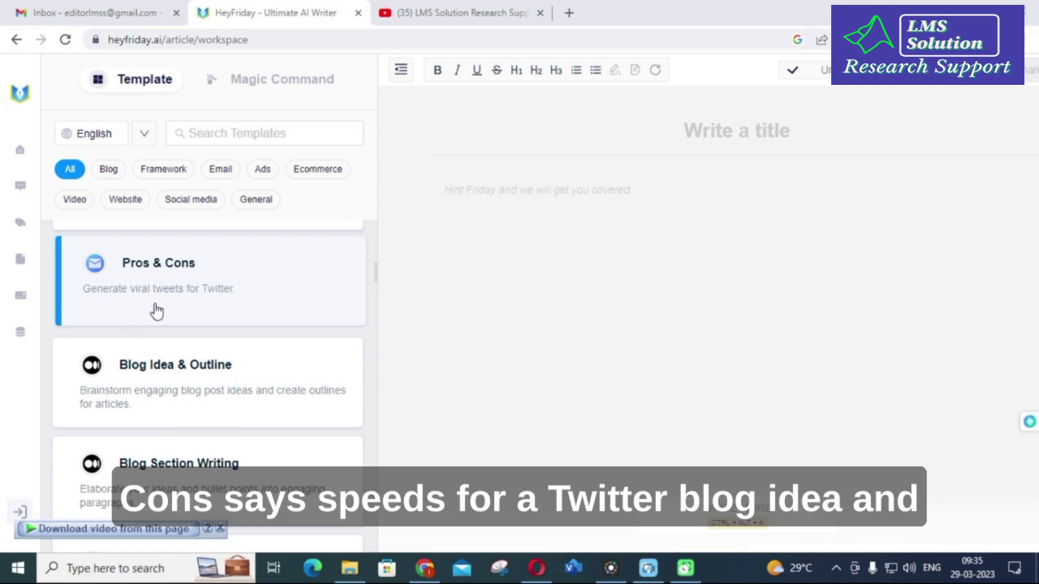
scroll(157, 311, "down", 2)
scroll(186, 258, "up", 1)
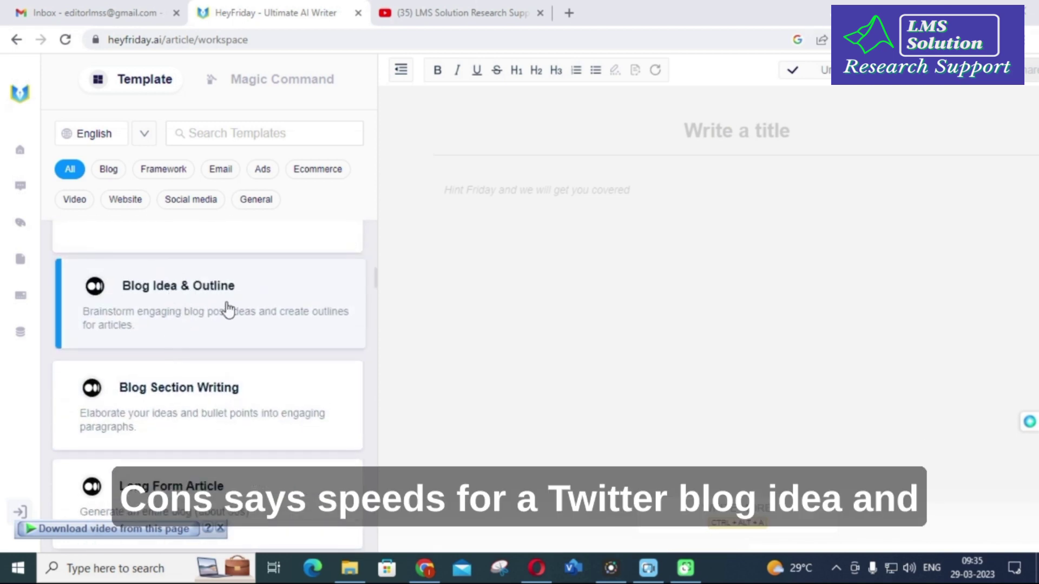
scroll(227, 309, "down", 1)
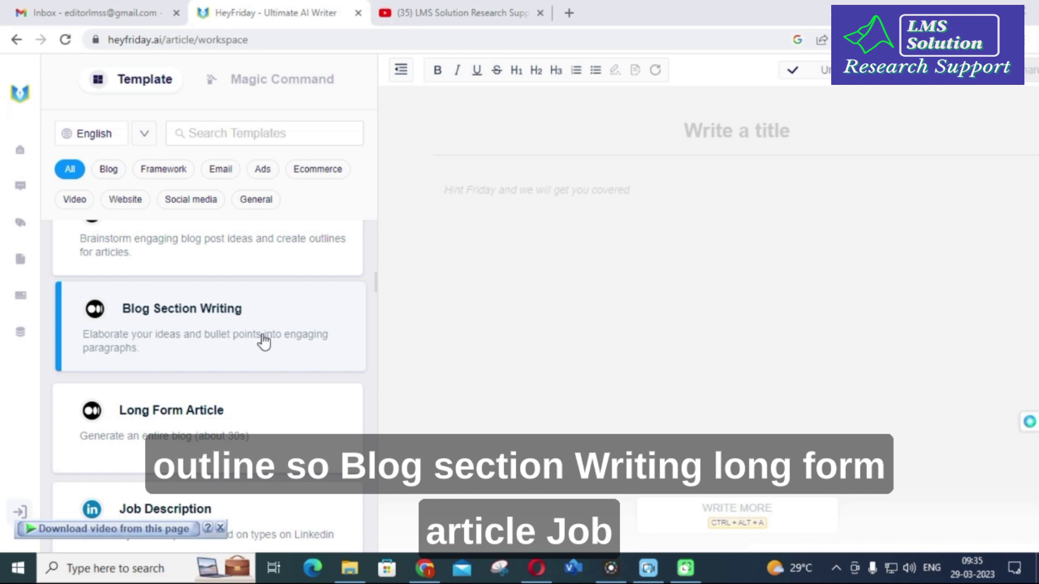
scroll(264, 340, "down", 1)
scroll(216, 357, "down", 1)
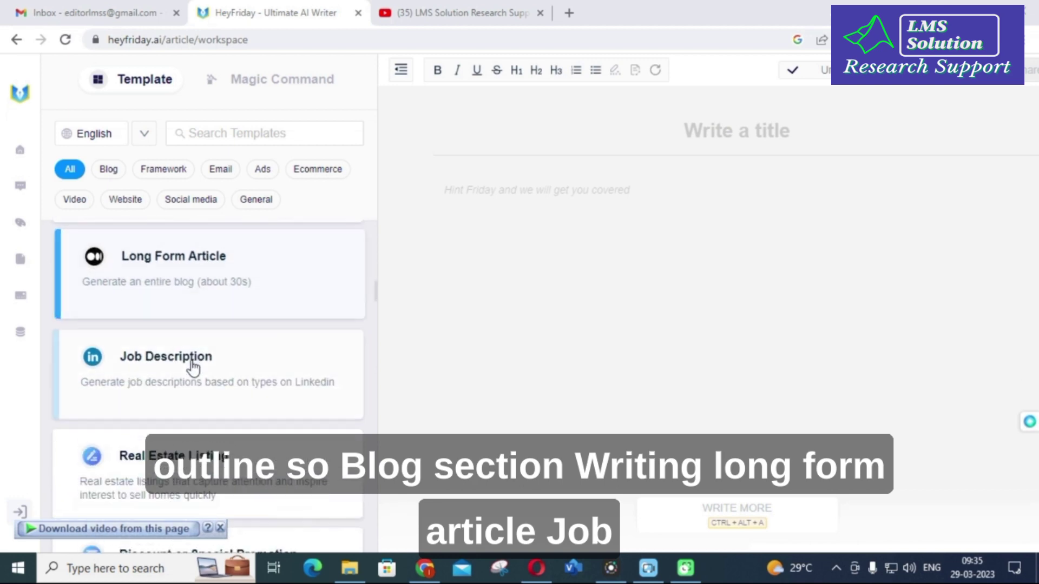
scroll(222, 379, "down", 1)
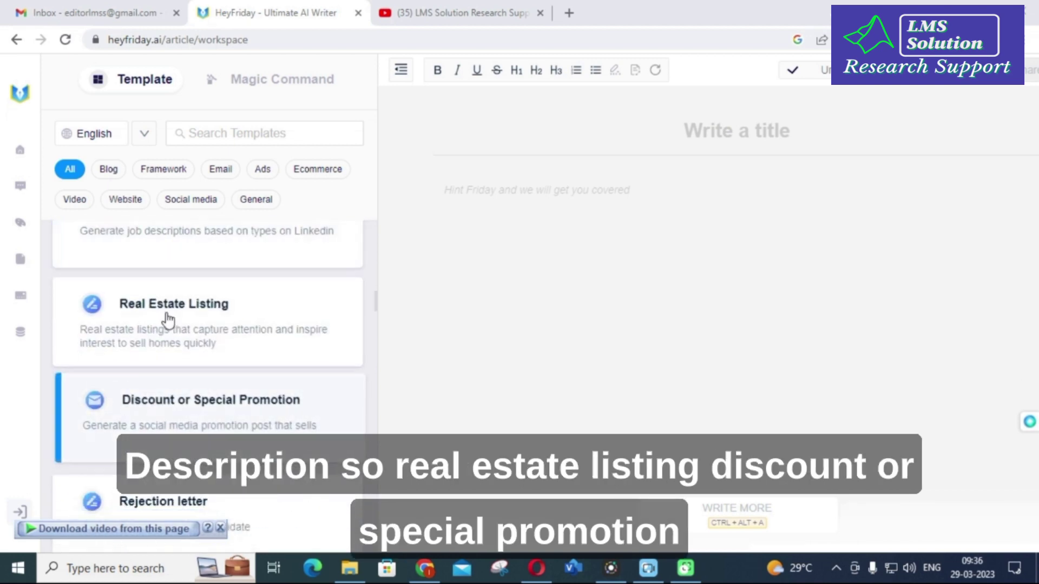
scroll(243, 337, "down", 1)
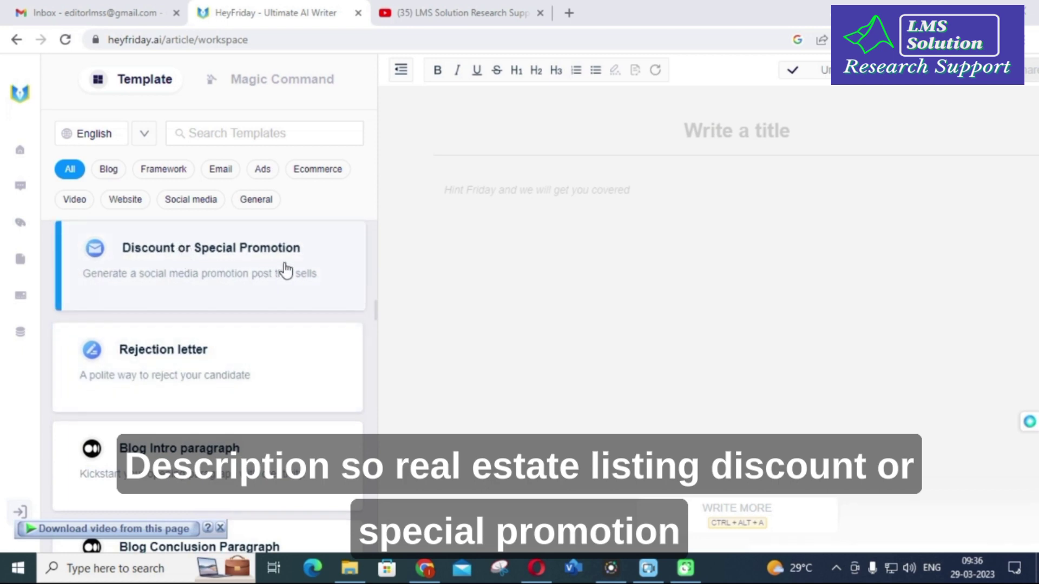
scroll(216, 363, "down", 1)
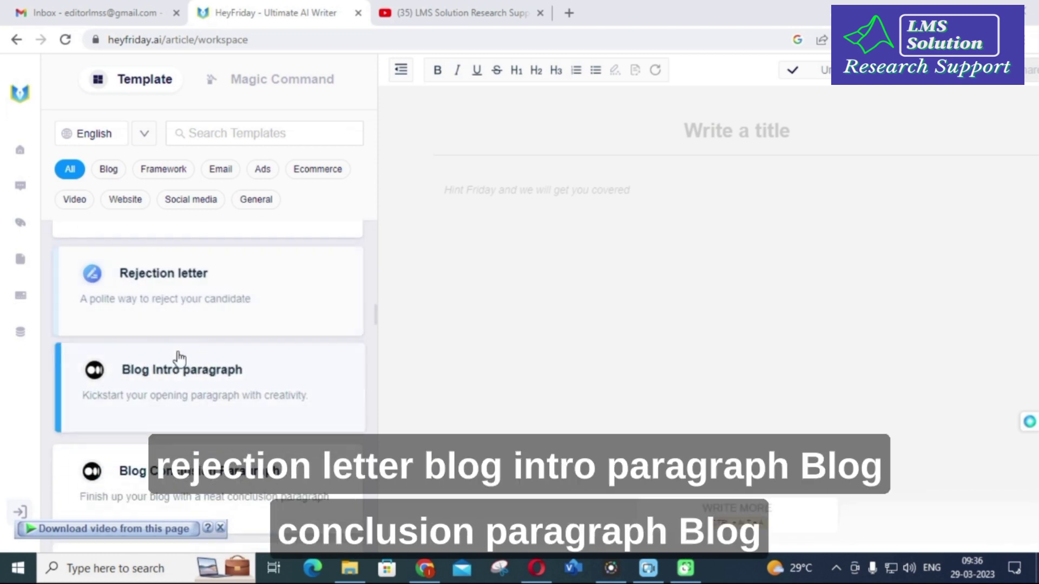
scroll(260, 406, "down", 1)
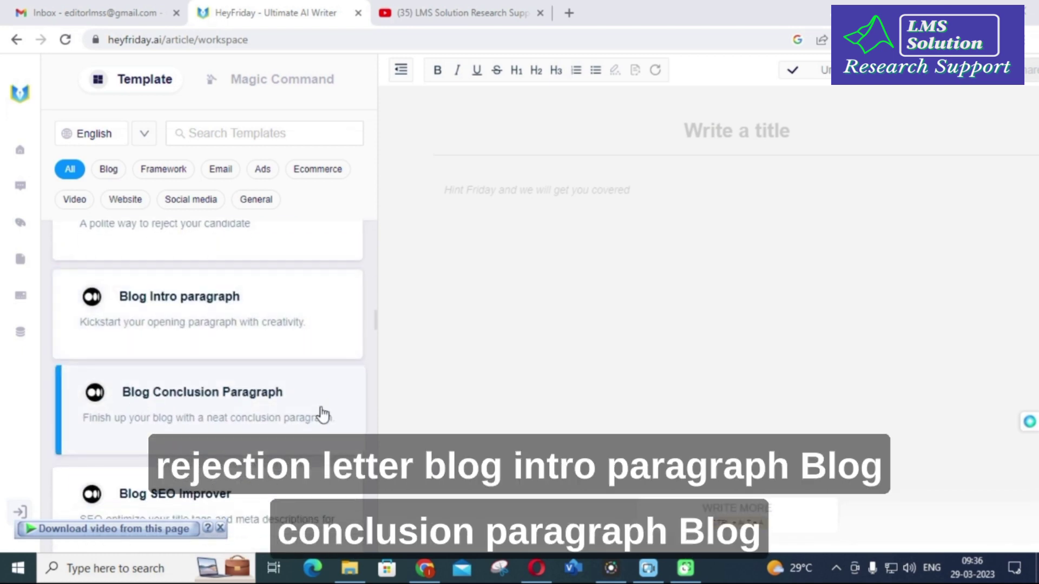
scroll(318, 406, "down", 2)
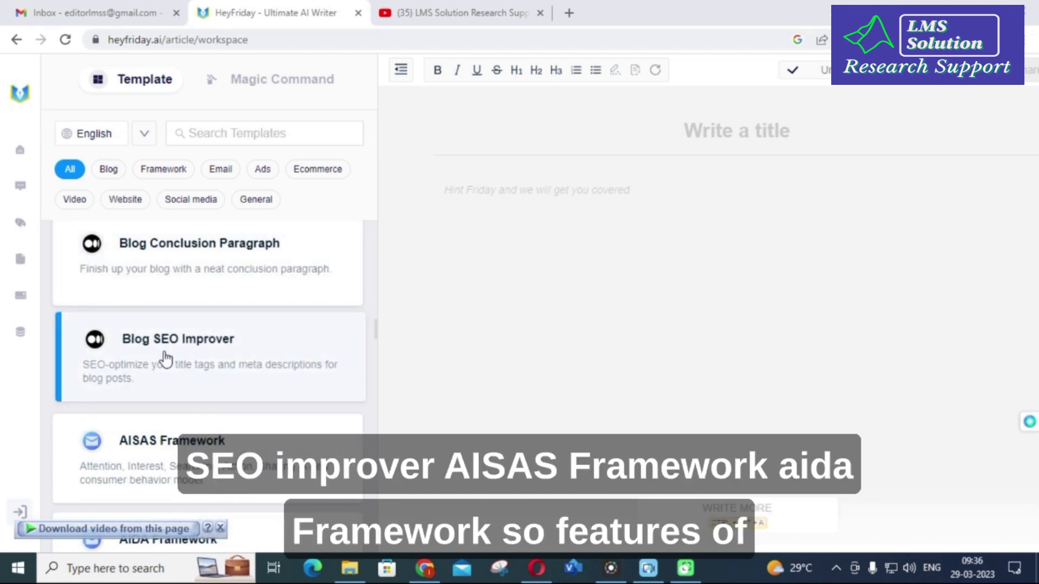
scroll(216, 368, "down", 1)
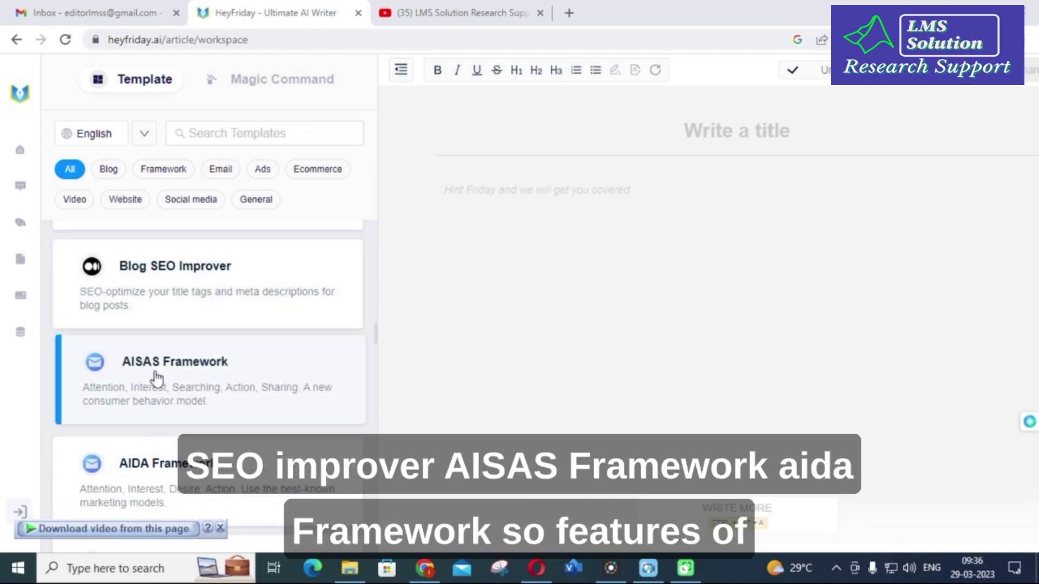
scroll(217, 378, "down", 2)
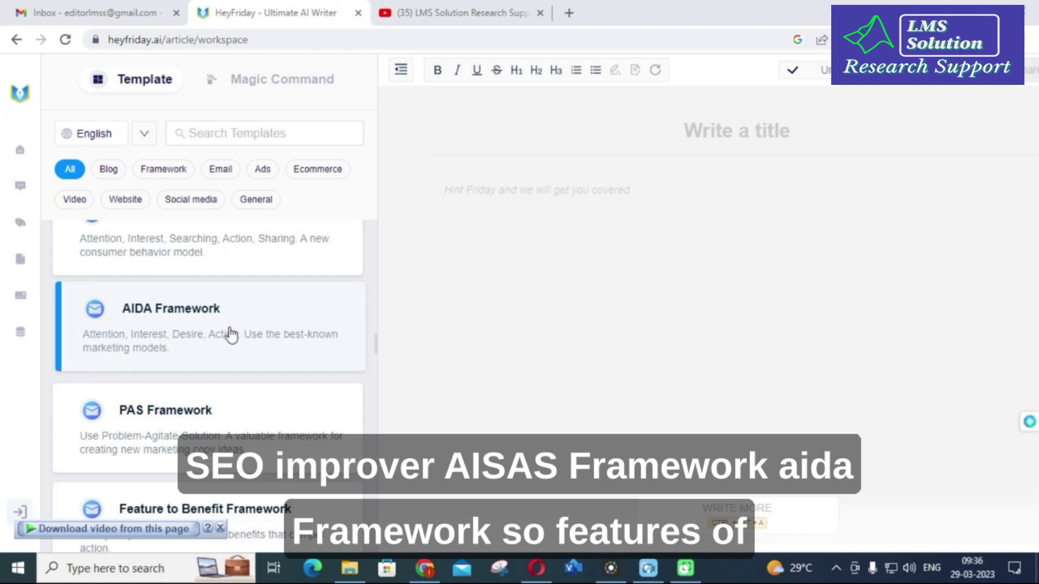
scroll(231, 335, "down", 3)
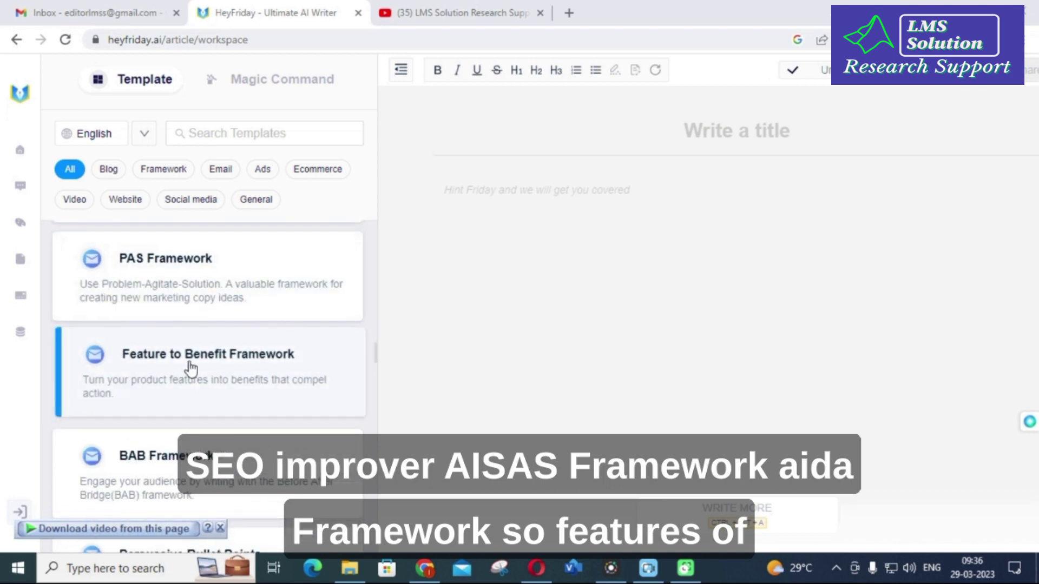
scroll(222, 367, "down", 4)
scroll(144, 370, "down", 4)
scroll(145, 370, "down", 1)
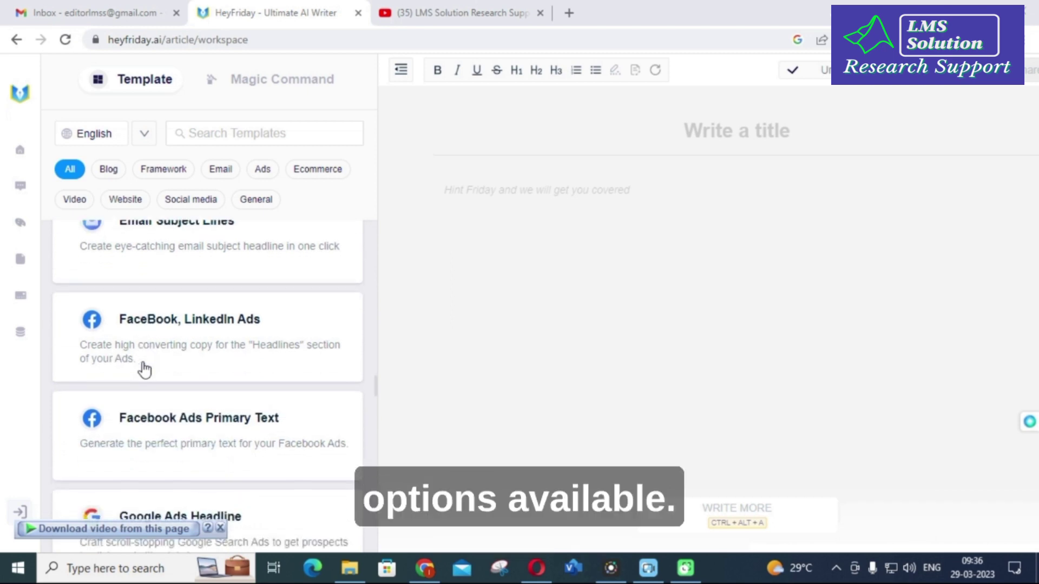
scroll(144, 366, "up", 1)
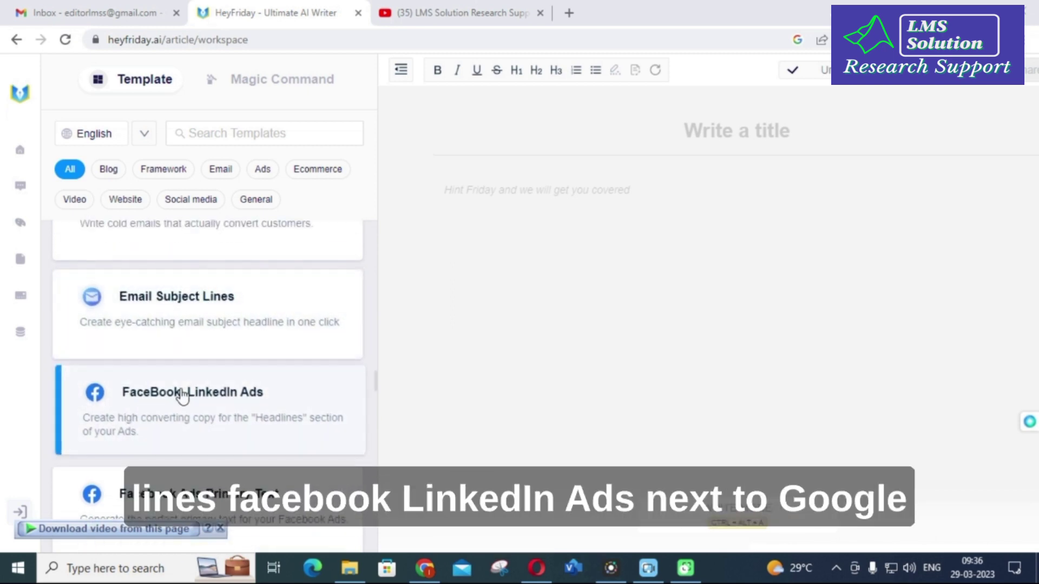
scroll(182, 396, "down", 4)
scroll(178, 366, "down", 3)
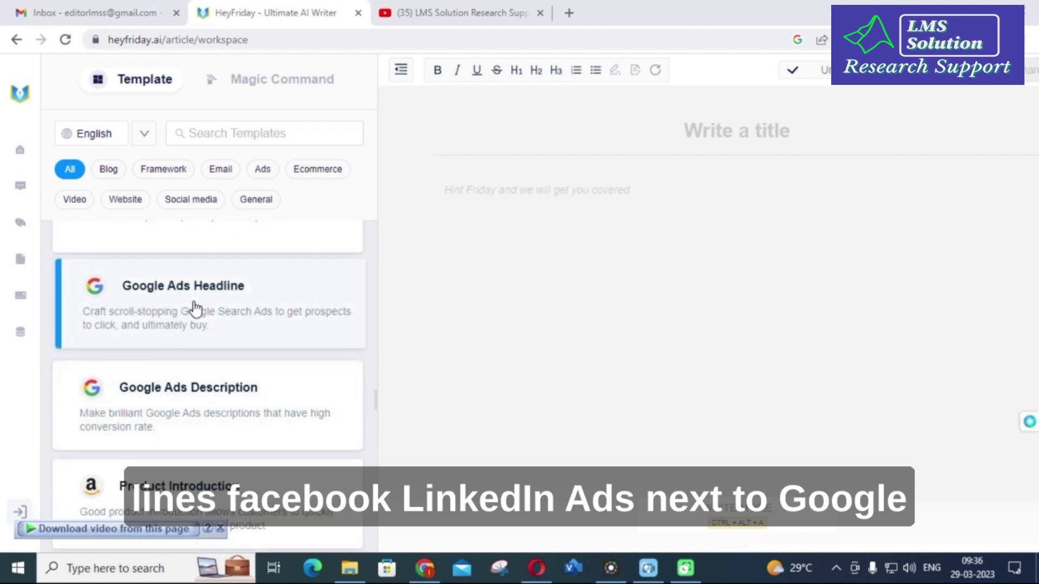
scroll(211, 319, "down", 3)
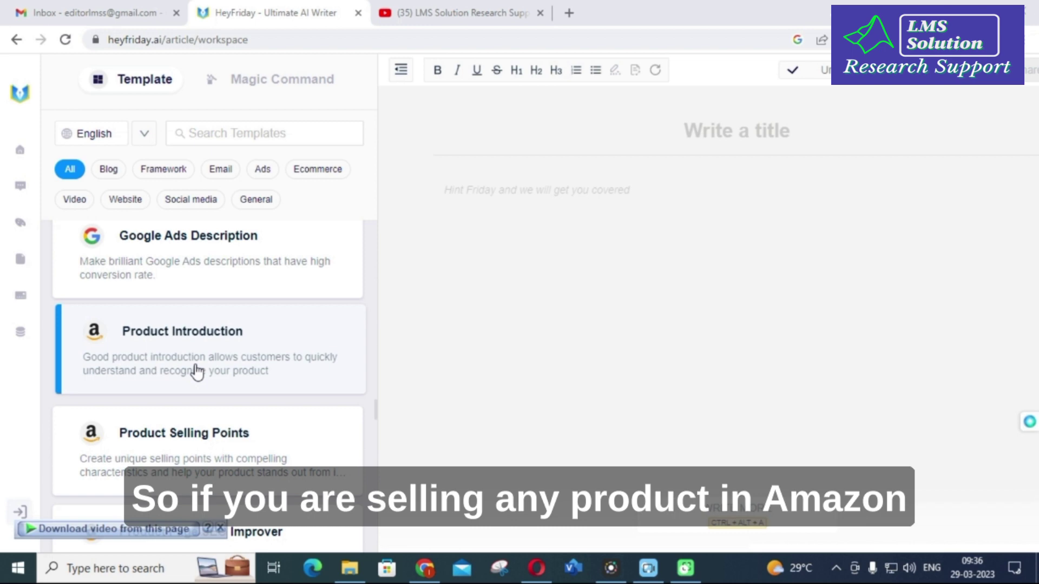
scroll(197, 372, "down", 3)
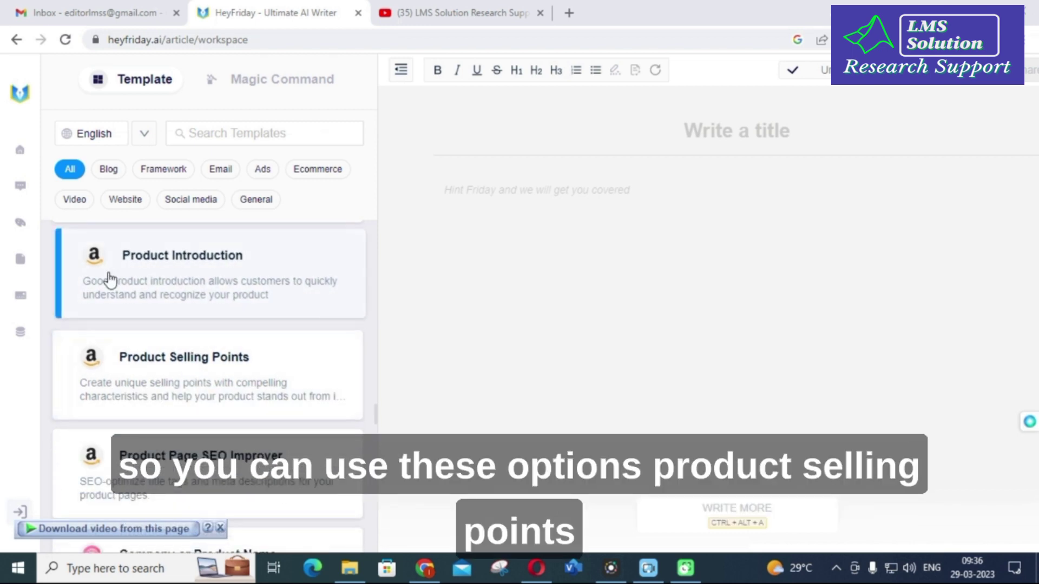
scroll(156, 382, "up", 1)
scroll(271, 413, "down", 3)
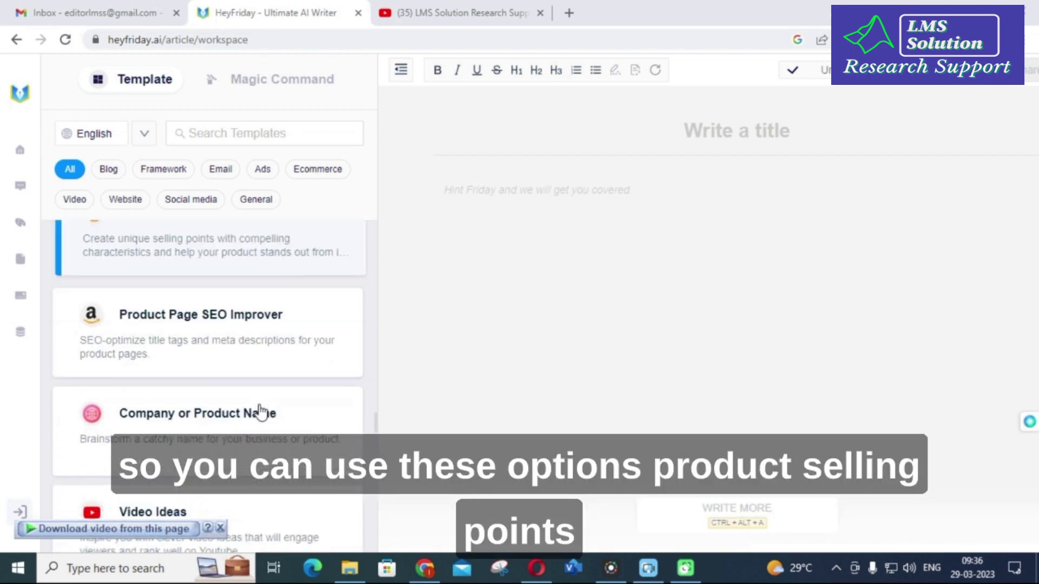
scroll(234, 425, "down", 3)
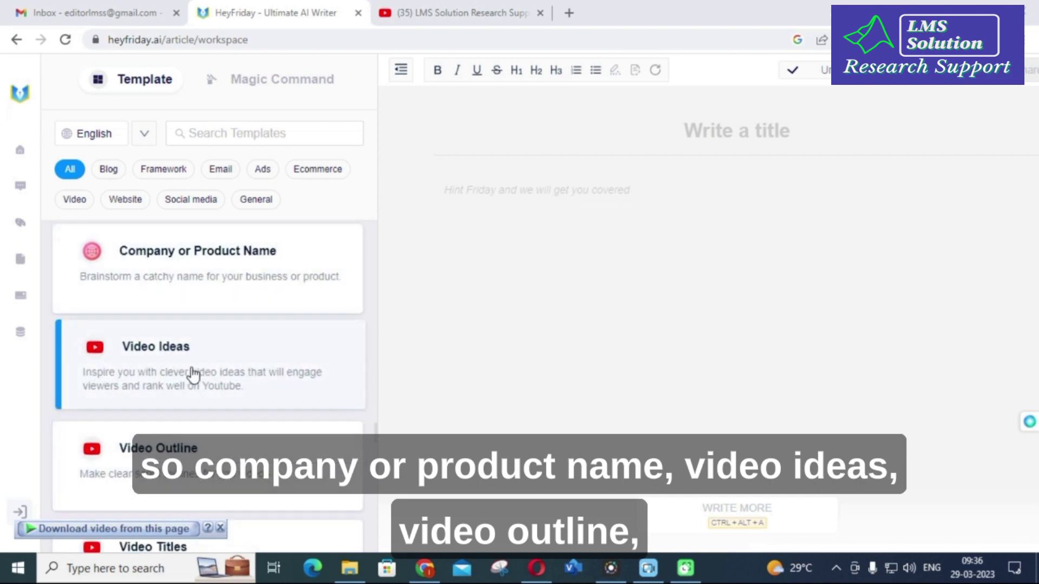
scroll(164, 457, "down", 3)
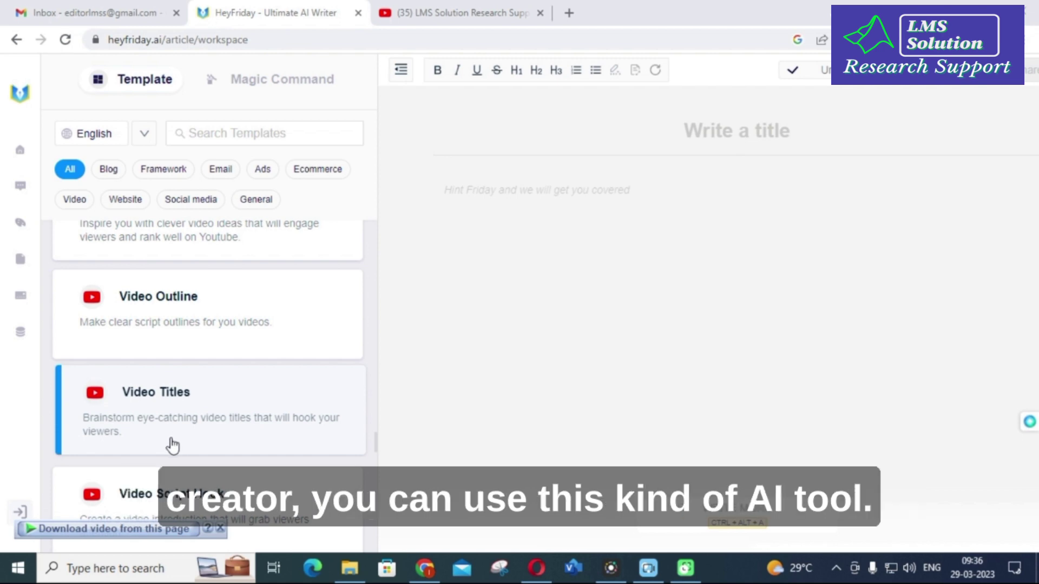
scroll(172, 445, "down", 3)
scroll(251, 425, "down", 3)
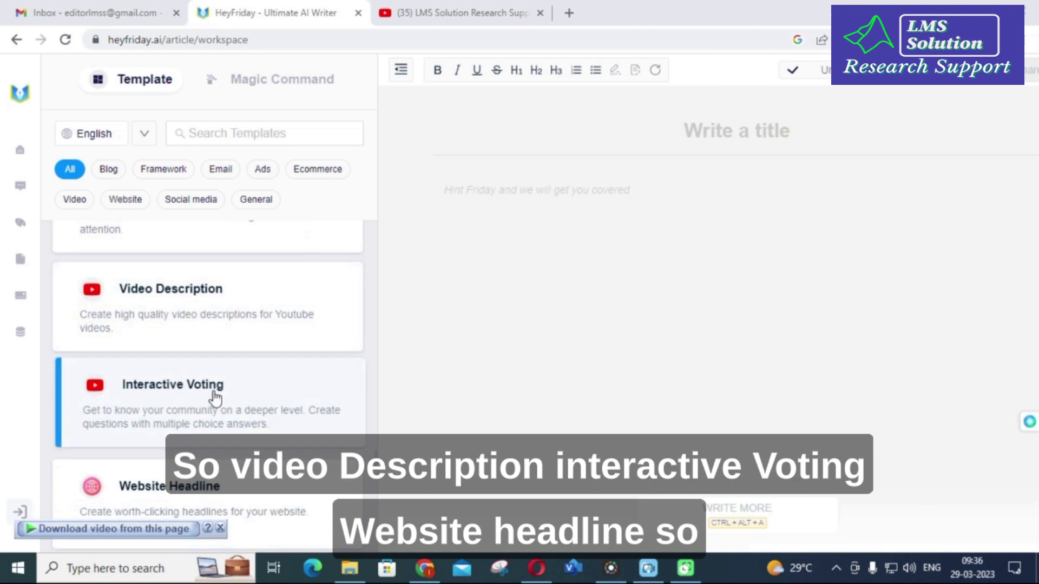
scroll(170, 398, "down", 4)
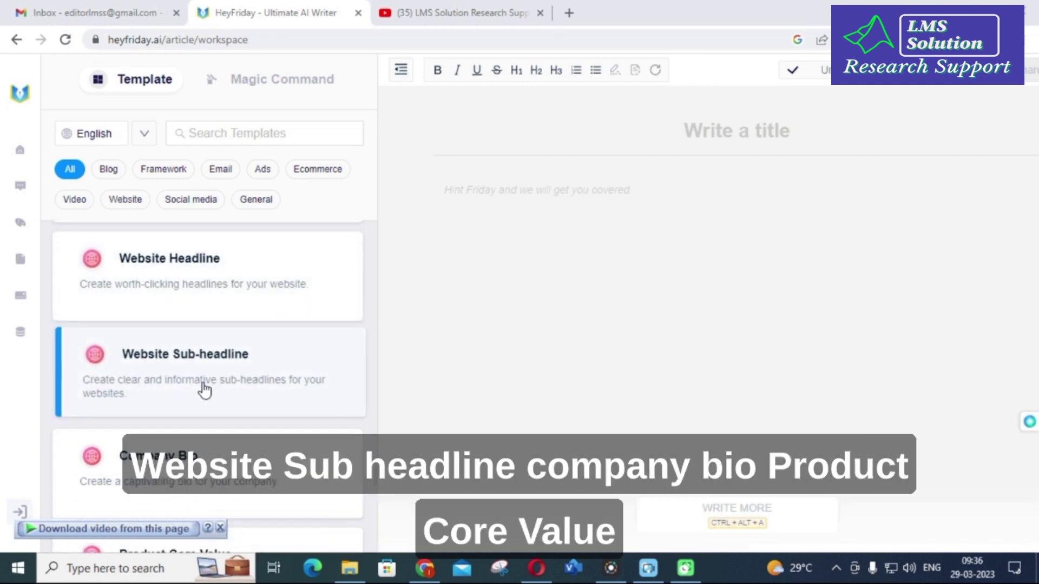
scroll(209, 387, "down", 3)
scroll(178, 347, "down", 2)
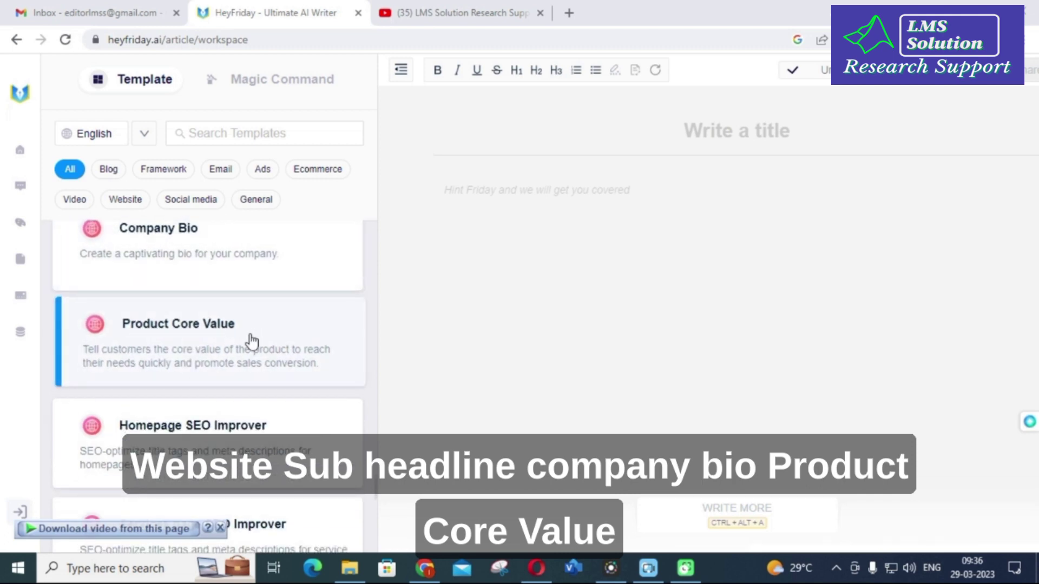
scroll(170, 338, "down", 3)
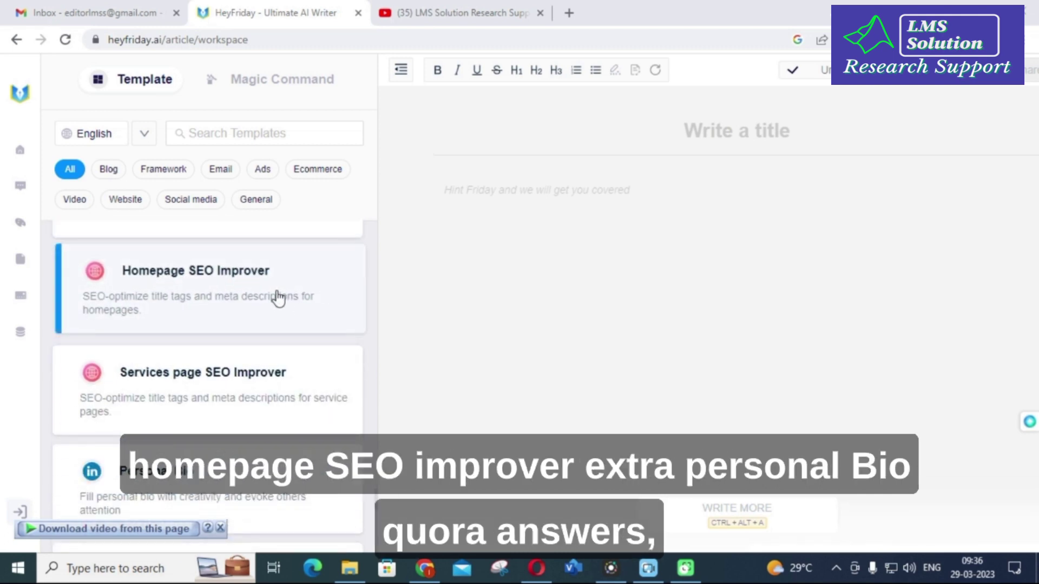
scroll(267, 309, "down", 3)
scroll(184, 341, "down", 1)
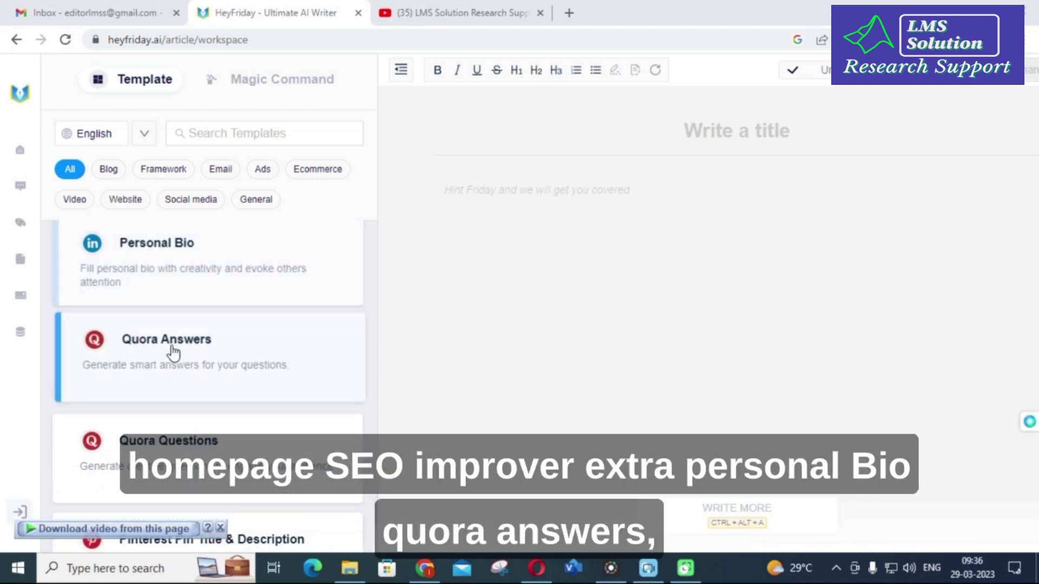
scroll(179, 330, "down", 3)
scroll(162, 319, "down", 4)
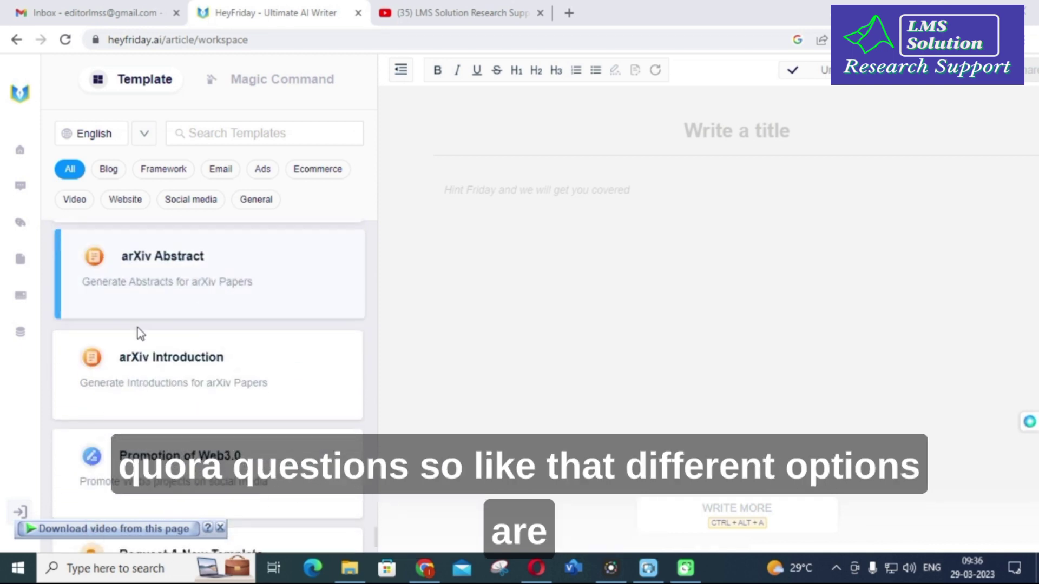
Step: Review the last templates down to Request A New Template, and return towards the start of the template list
scroll(162, 309, "down", 2)
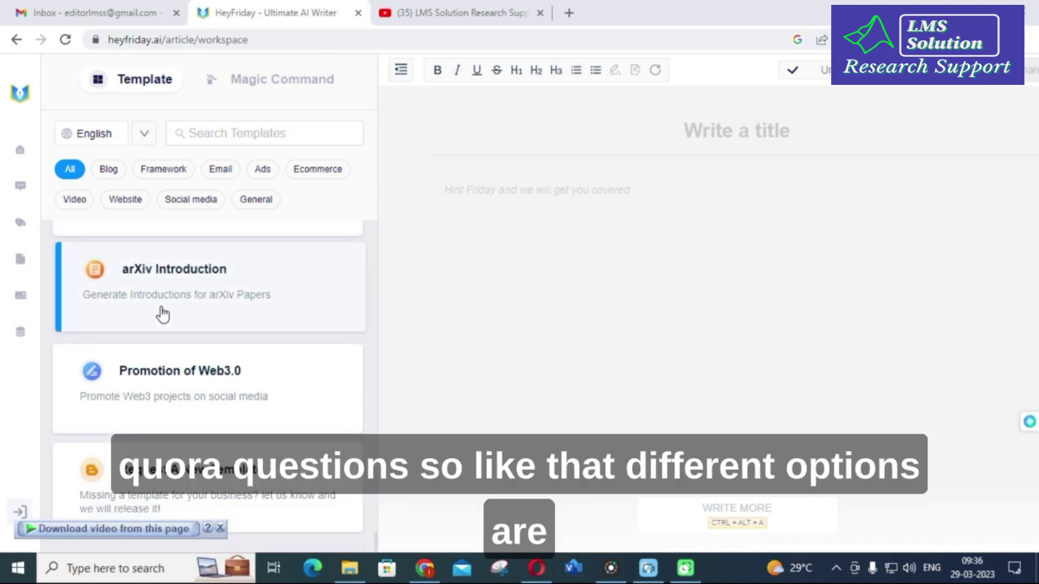
scroll(255, 362, "up", 5)
scroll(198, 461, "up", 5)
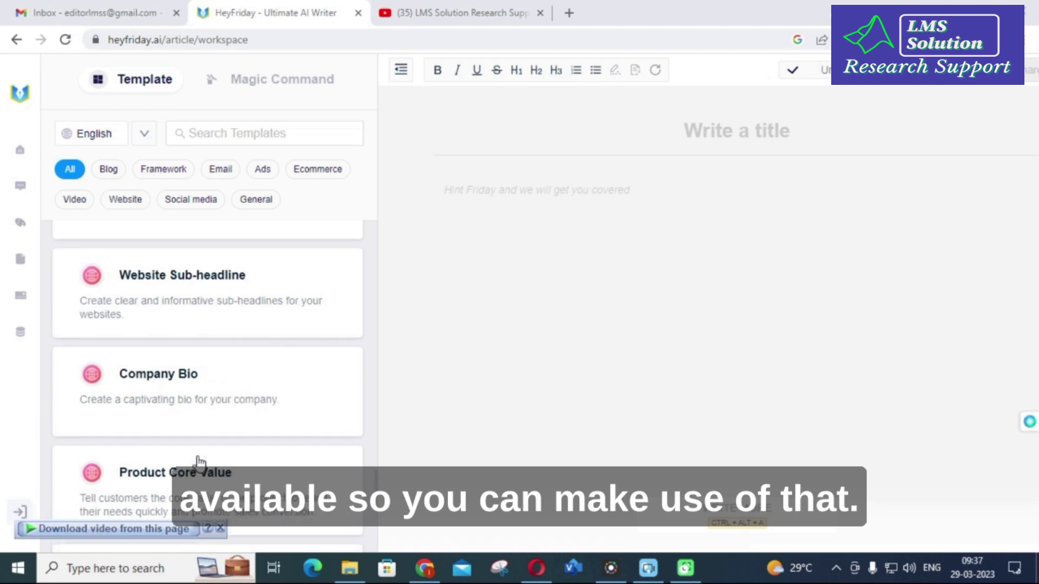
scroll(199, 461, "up", 15)
scroll(198, 461, "up", 10)
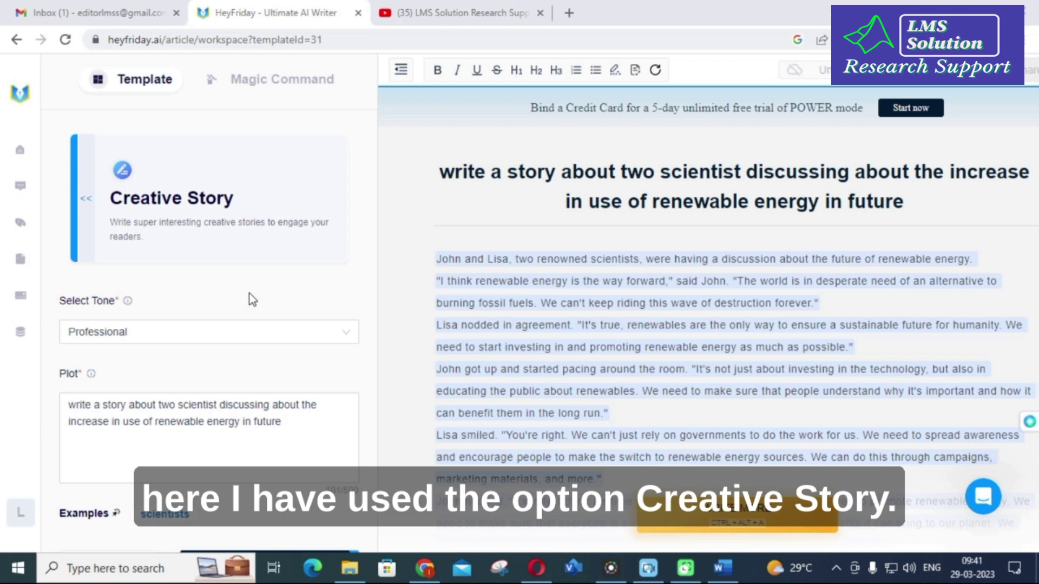
Step: Check the tone options and the plot text of the Creative Story template, keeping the Professional tone
scroll(238, 300, "down", 2)
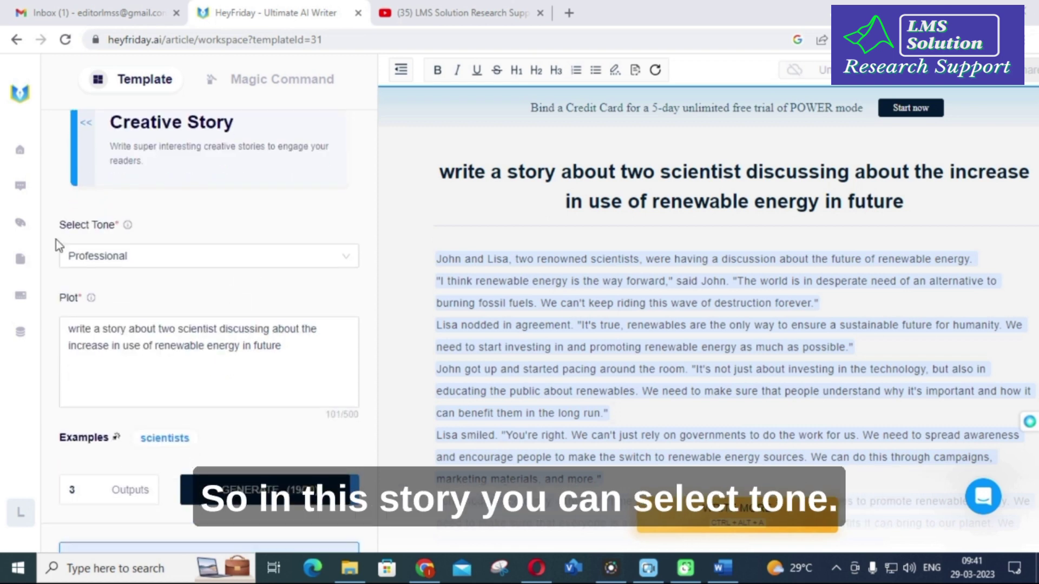
left_click(263, 262)
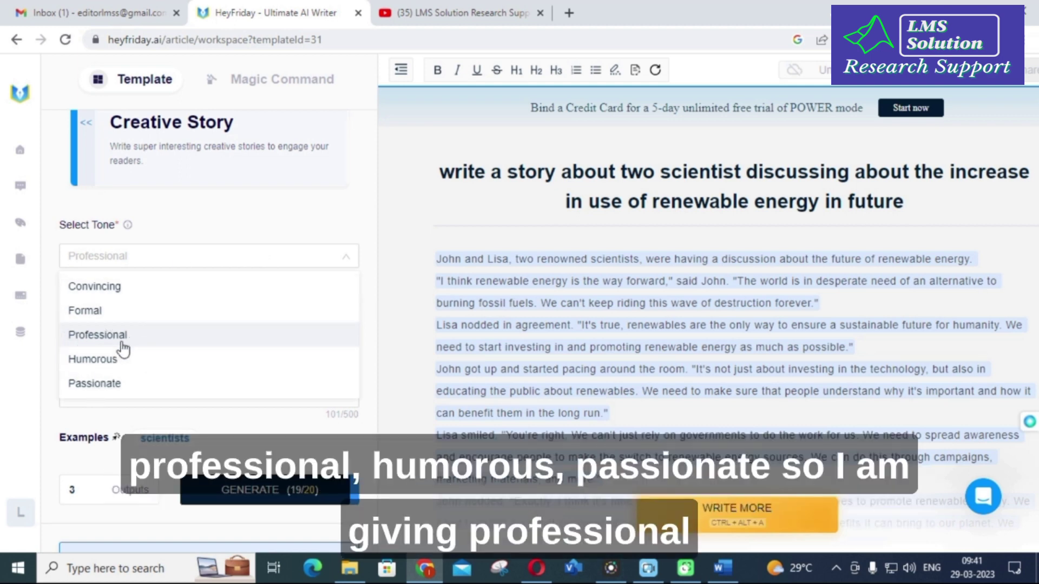
left_click(199, 224)
left_click(143, 367)
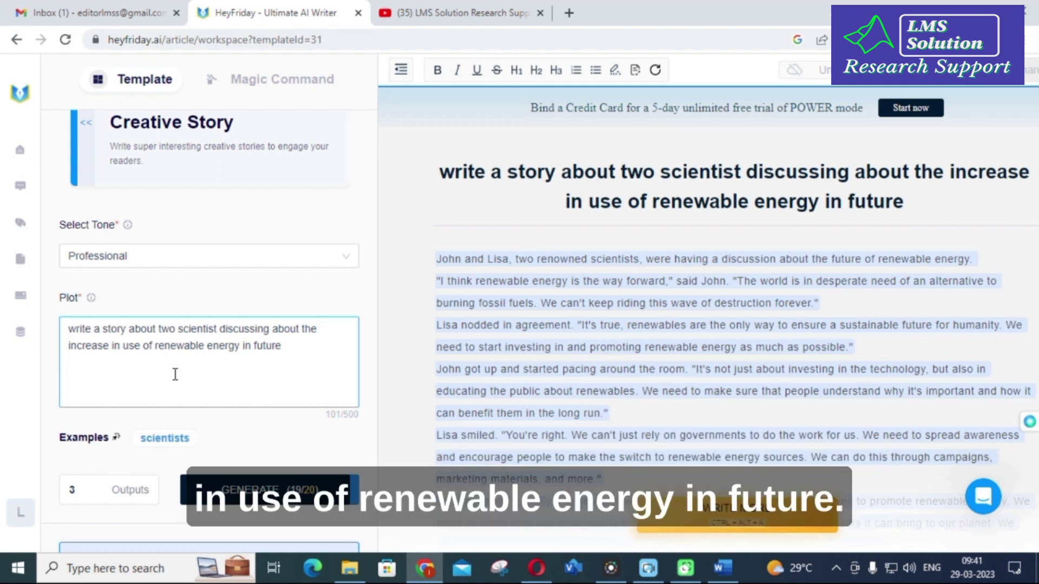
Step: Read through the stories generated from the renewable energy plot, and return to the beginning of the Creative Story form
scroll(176, 364, "down", 3)
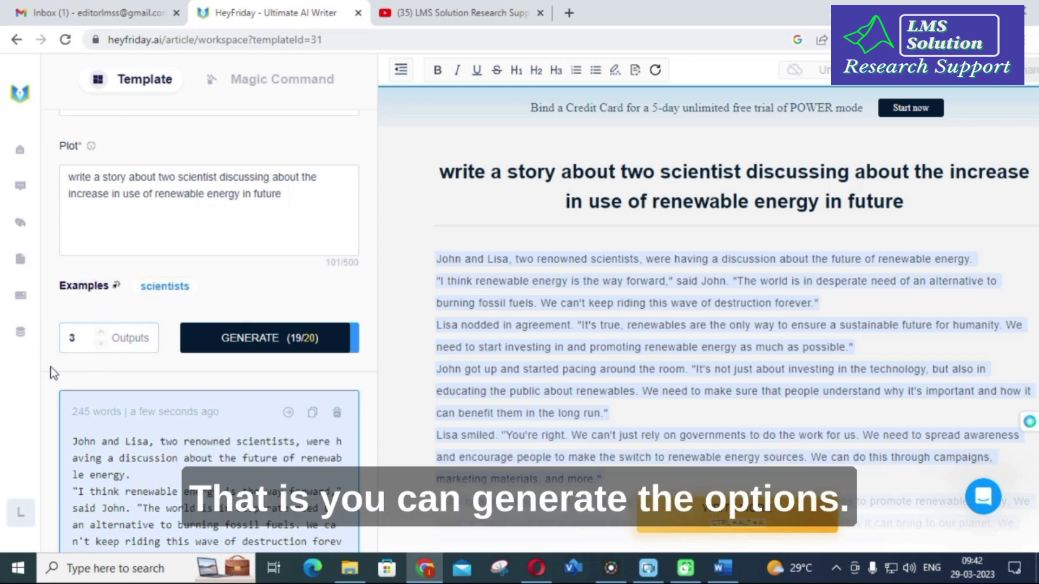
scroll(111, 319, "down", 4)
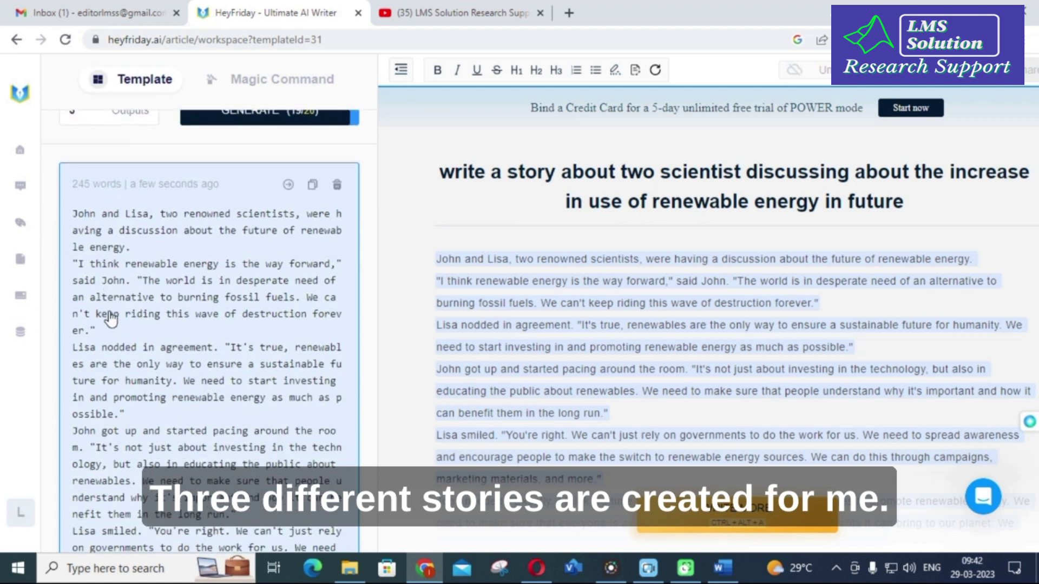
scroll(133, 225, "down", 1)
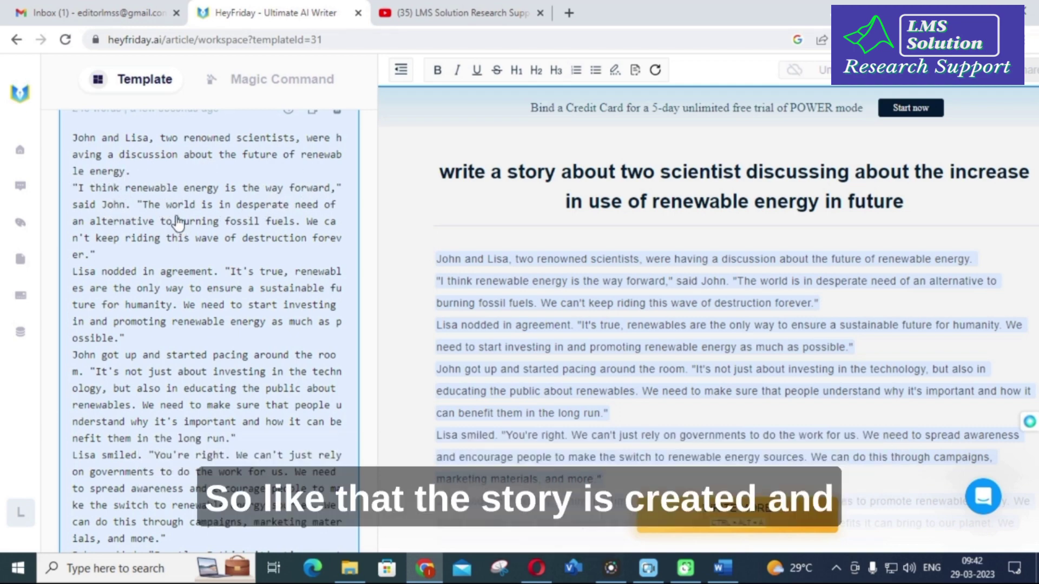
scroll(170, 229, "down", 5)
scroll(166, 227, "down", 4)
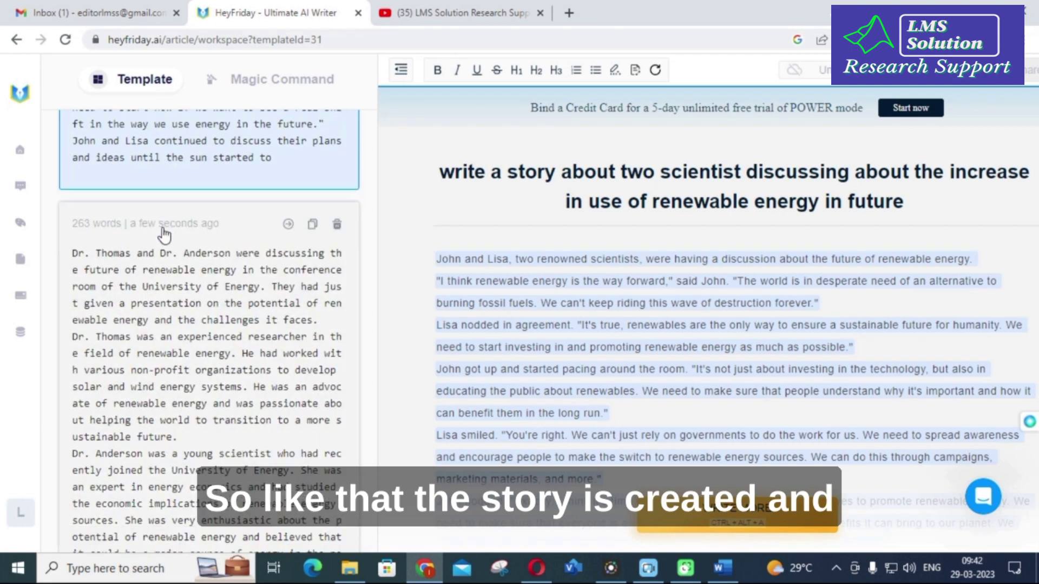
scroll(162, 230, "down", 2)
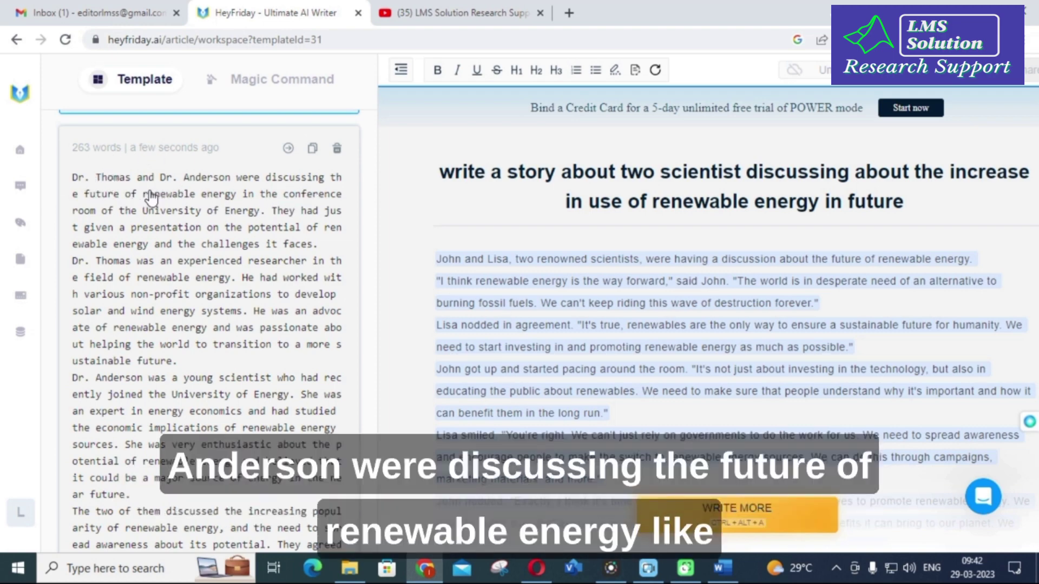
scroll(216, 208, "down", 10)
scroll(175, 206, "down", 10)
scroll(150, 343, "up", 20)
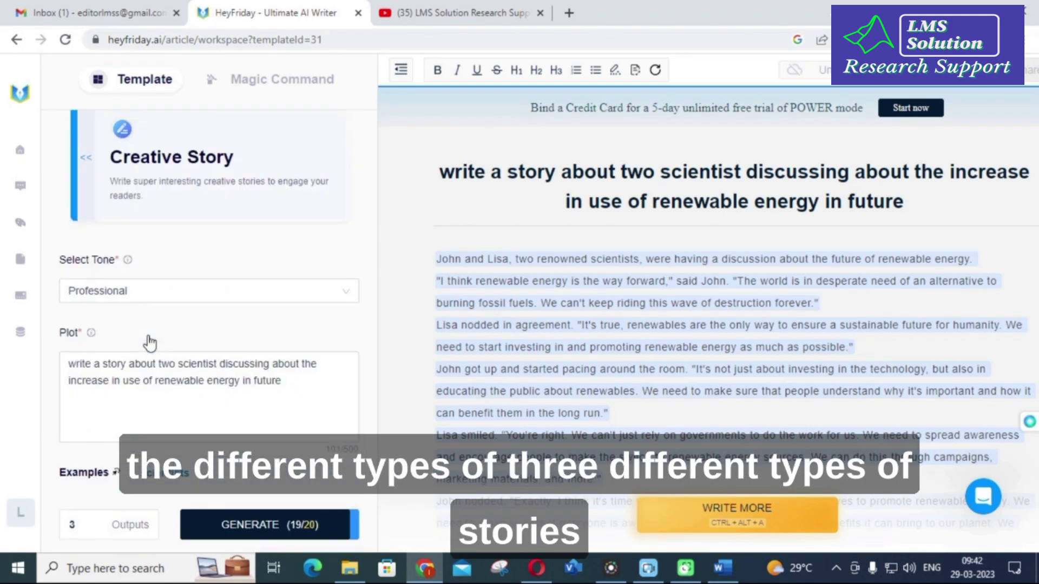
scroll(150, 343, "up", 2)
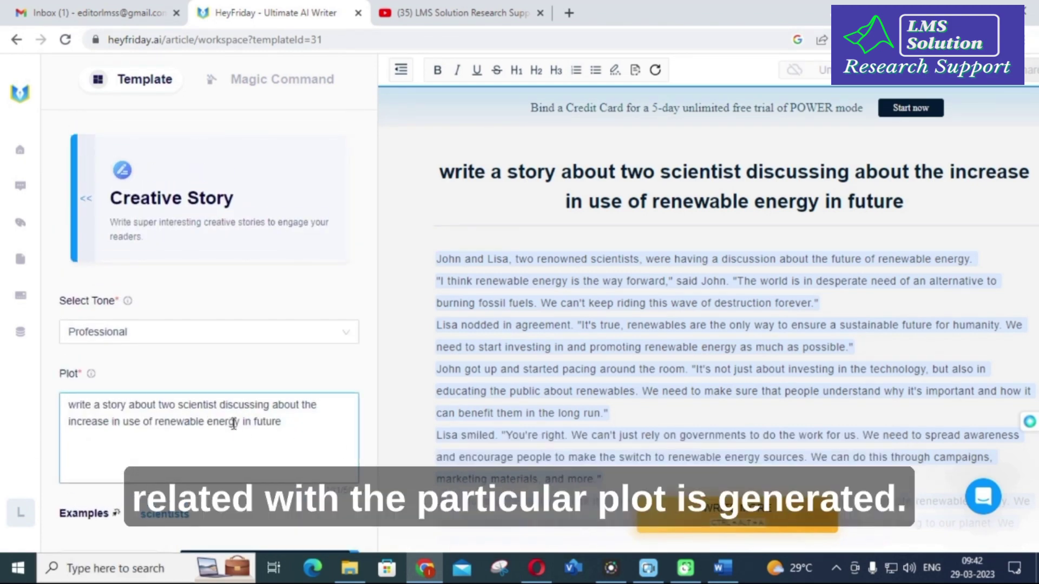
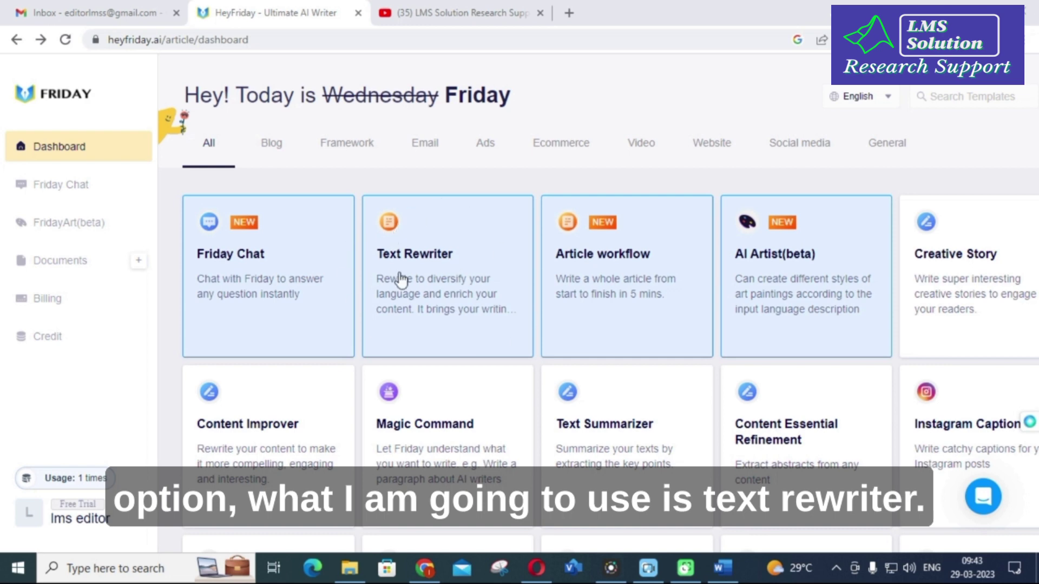
Step: Open the Text Rewriter, copy the paragraph beginning "PV systems convert light directly into electricity" from the Word document, and return to the rewriter
left_click(414, 256)
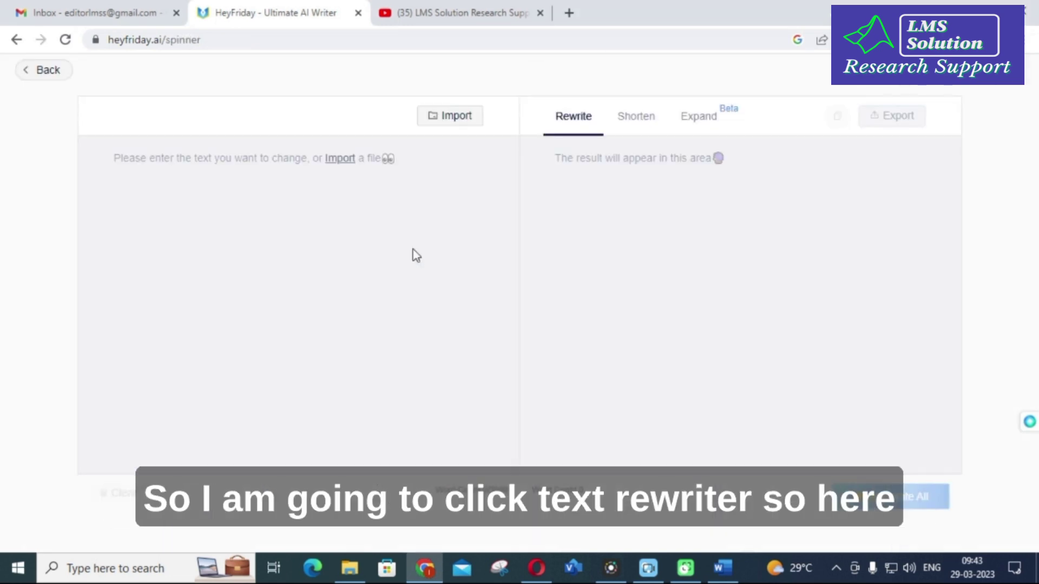
left_click(251, 158)
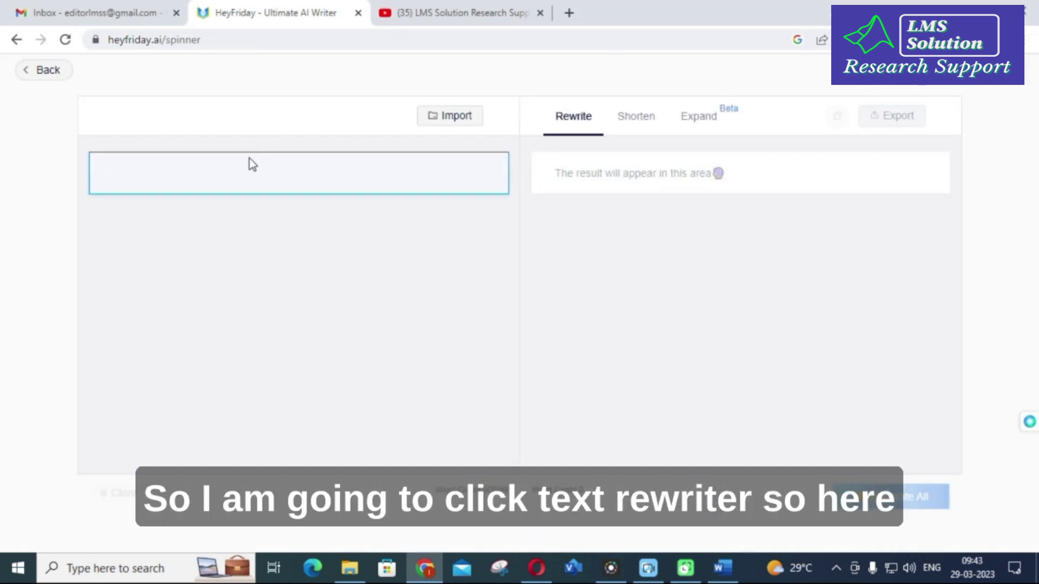
left_click(721, 568)
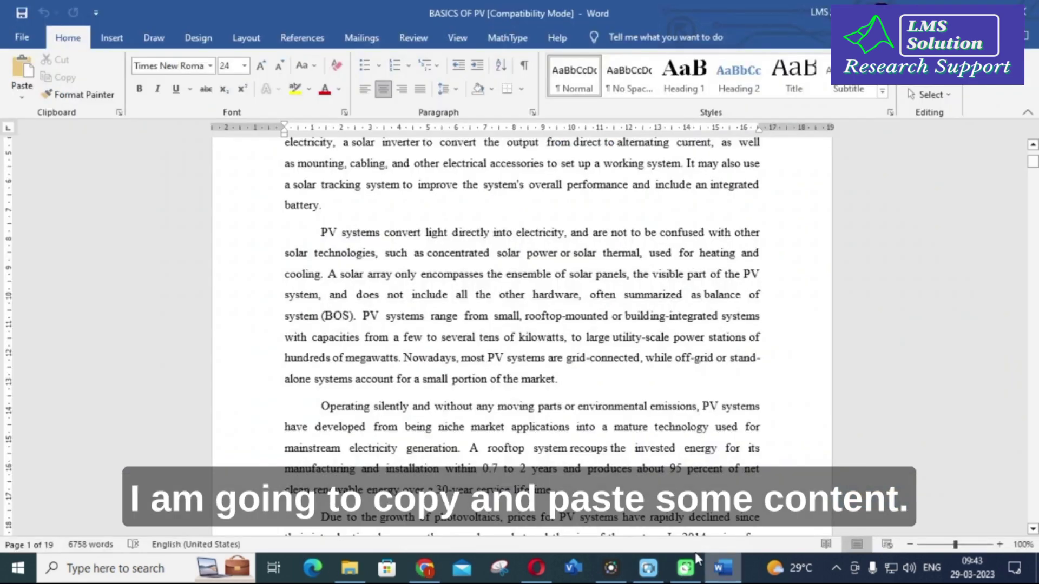
left_click_drag(316, 229, 563, 382)
key("ctrl+c")
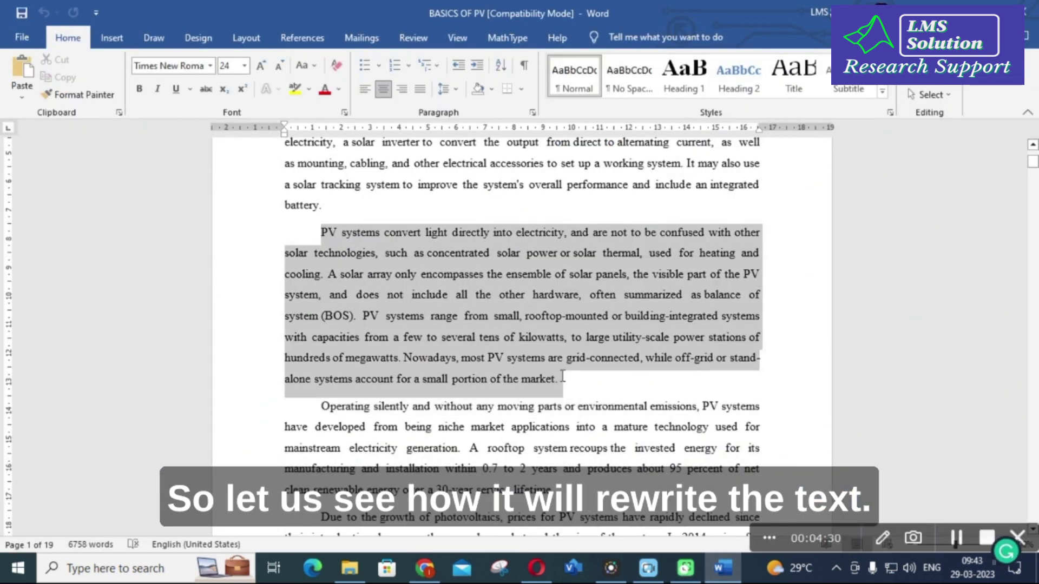
key("alt+Tab")
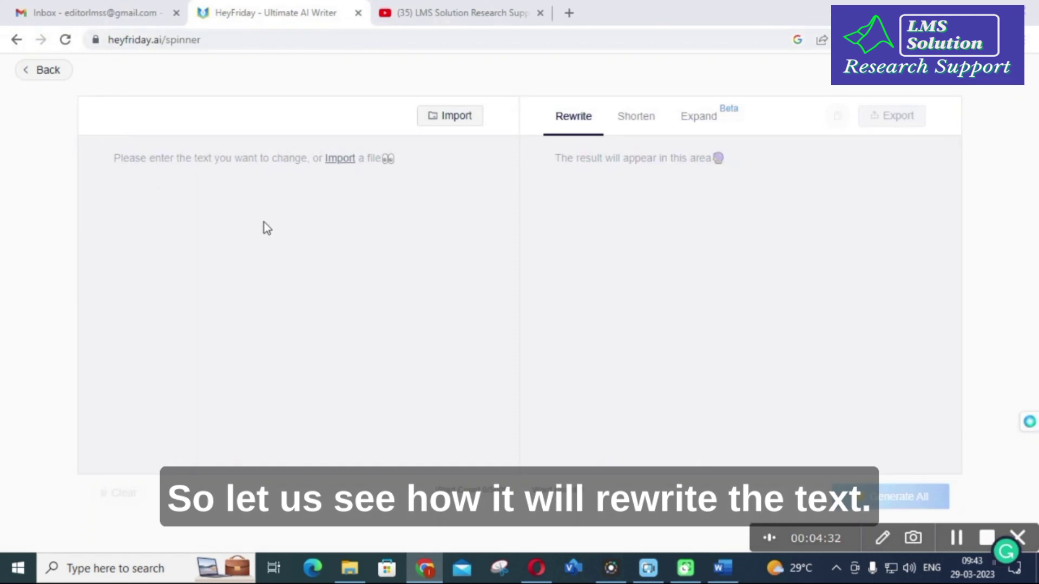
Step: View the rewriter's file and URL import options, close them, and paste the copied PV systems paragraph as the source text
left_click(339, 158)
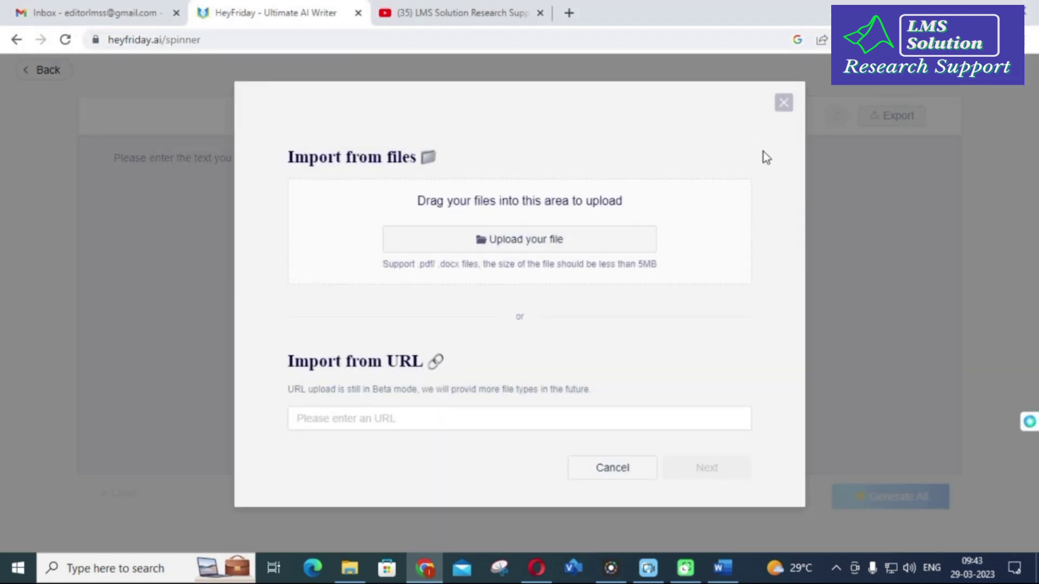
left_click(784, 103)
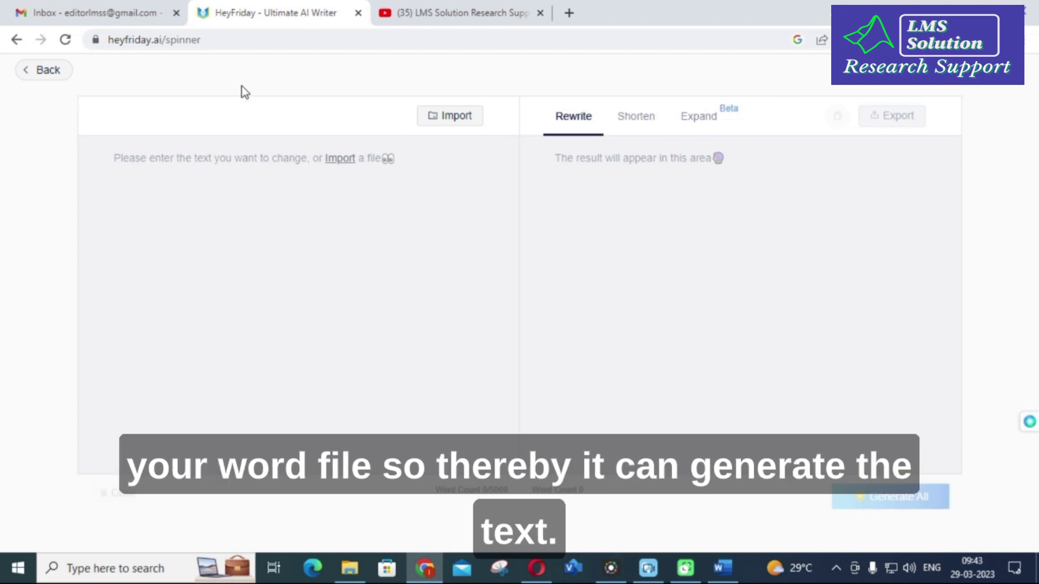
left_click(179, 157)
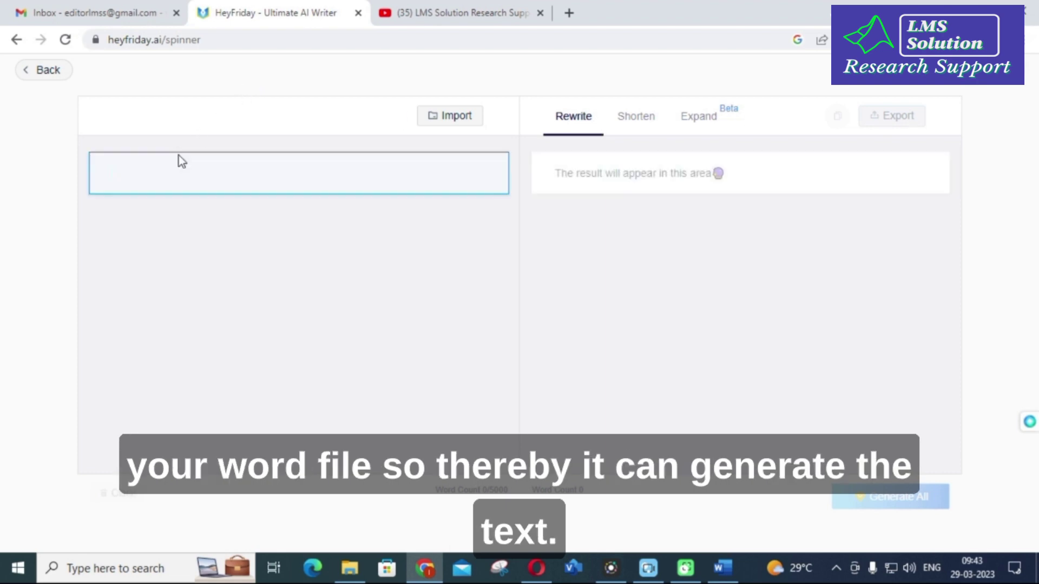
key("ctrl+v")
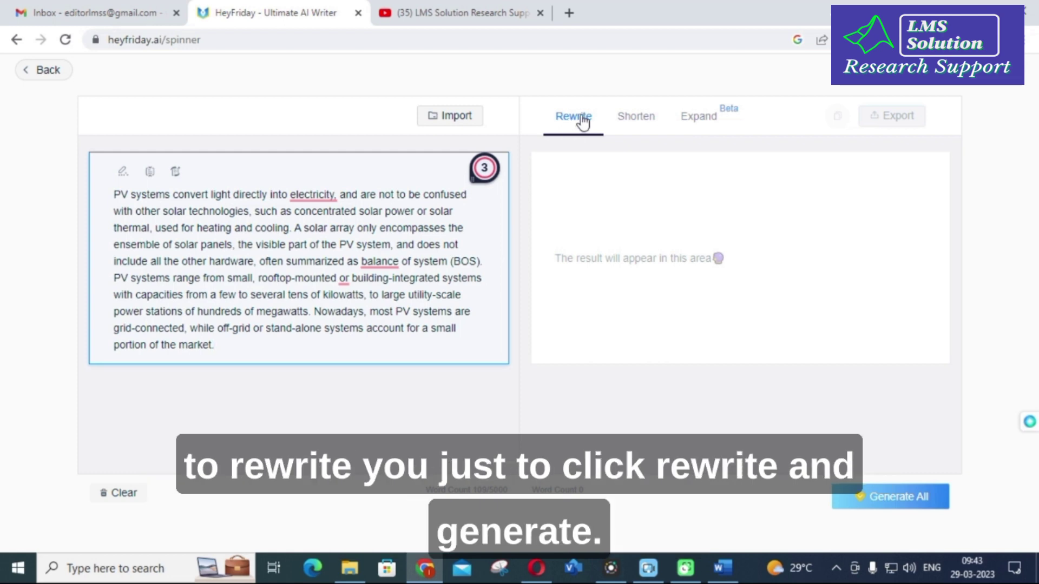
Step: Try to generate a rewrite of the pasted paragraph, dismiss the upgrade offer and return to the dashboard
left_click(893, 500)
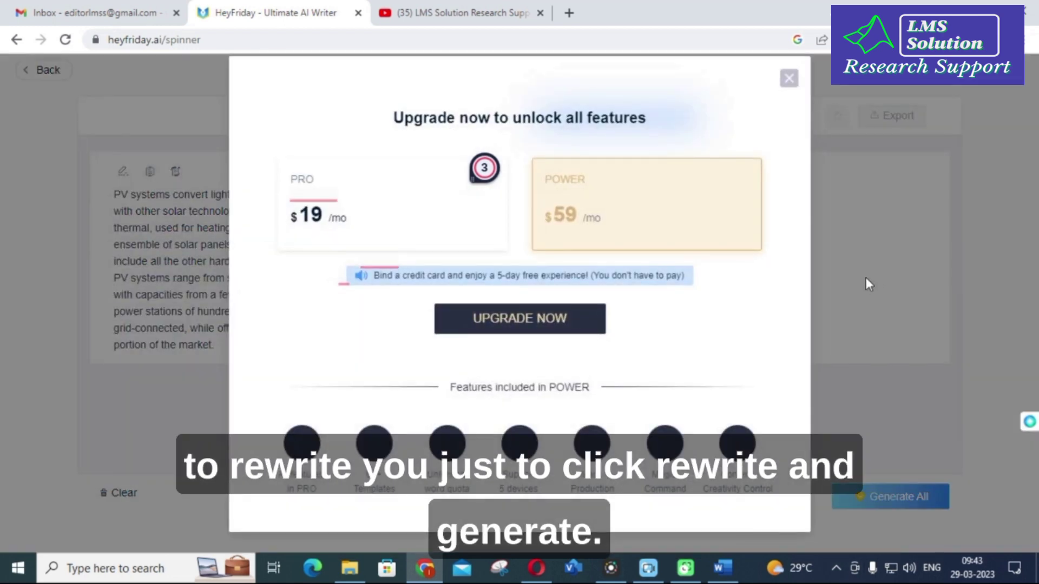
left_click(787, 80)
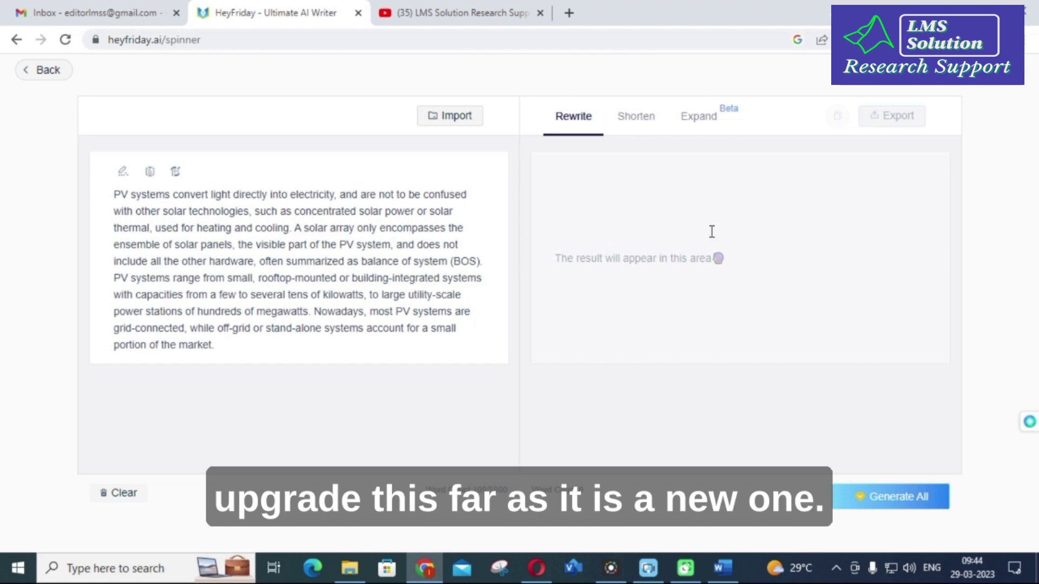
left_click(17, 40)
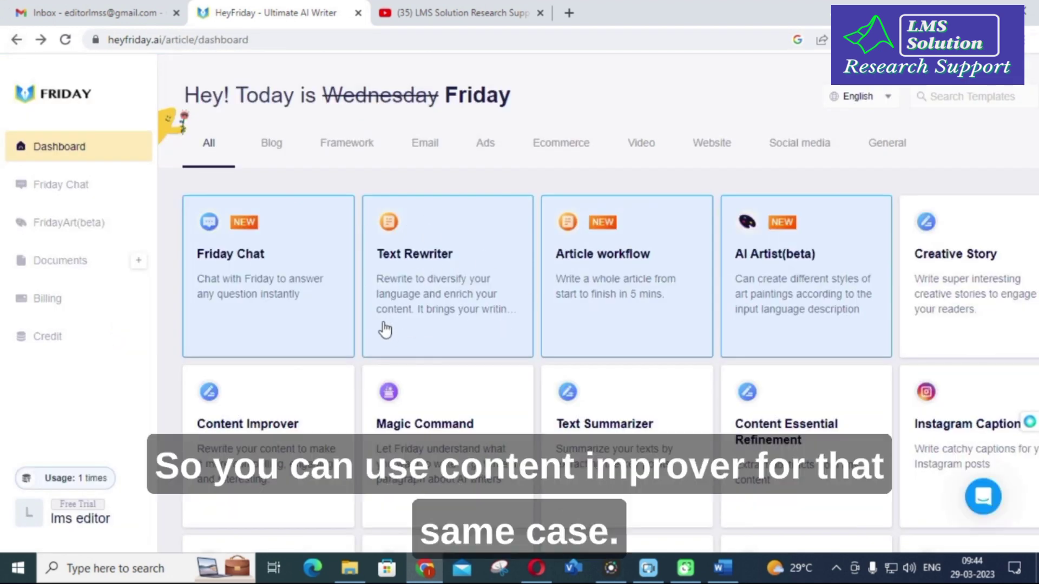
Step: Open the Content Improver template and set its tone to Professional
scroll(385, 327, "down", 3)
left_click(257, 275)
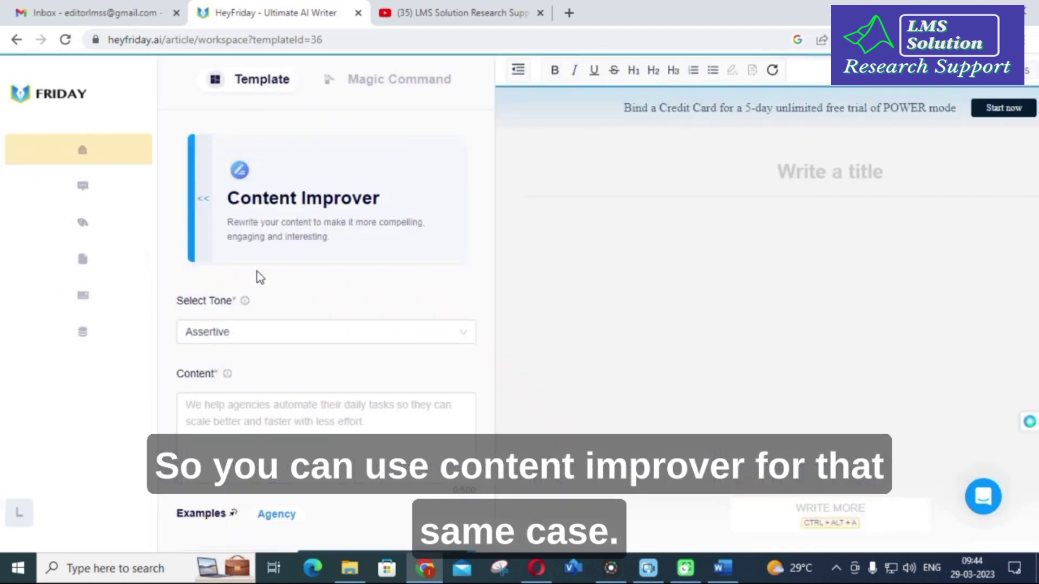
left_click(337, 331)
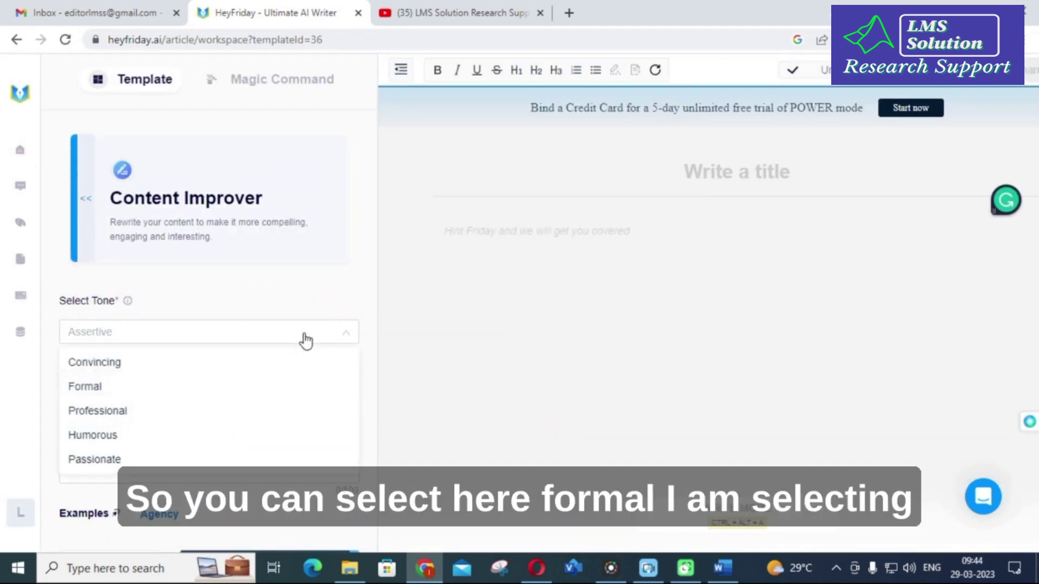
left_click(119, 412)
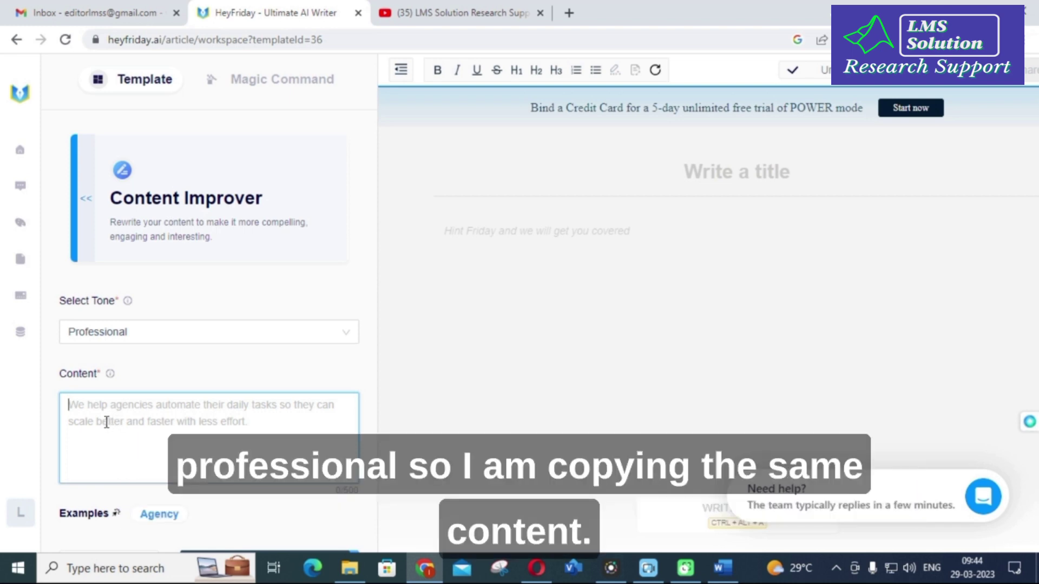
Step: Paste the copied PV systems paragraph as the content and trim its ending to "from a few to several tens"
key("ctrl+v")
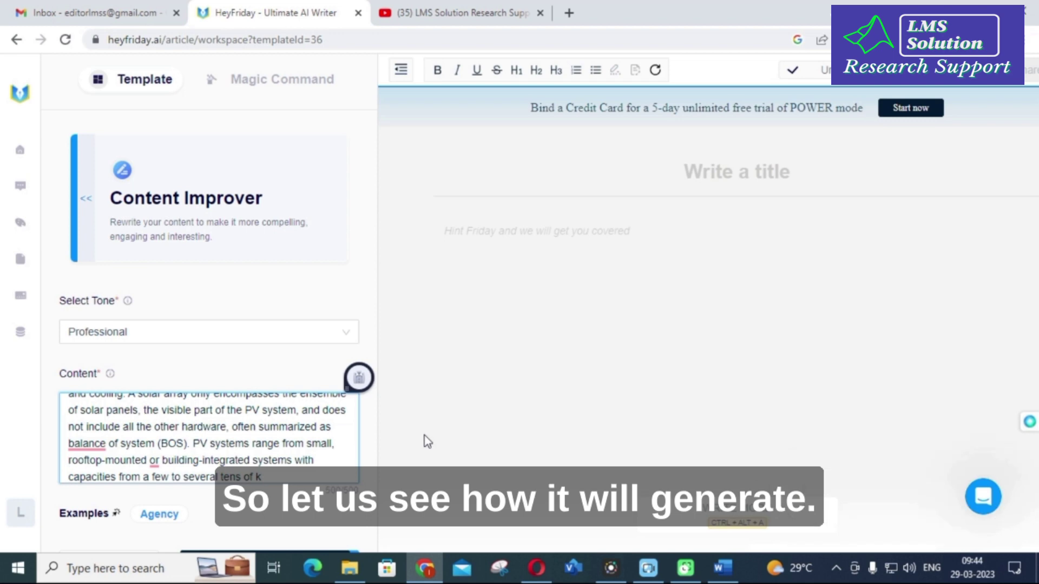
key("BackSpace")
key("BackSpace")
key("BackSpace")
key("BackSpace")
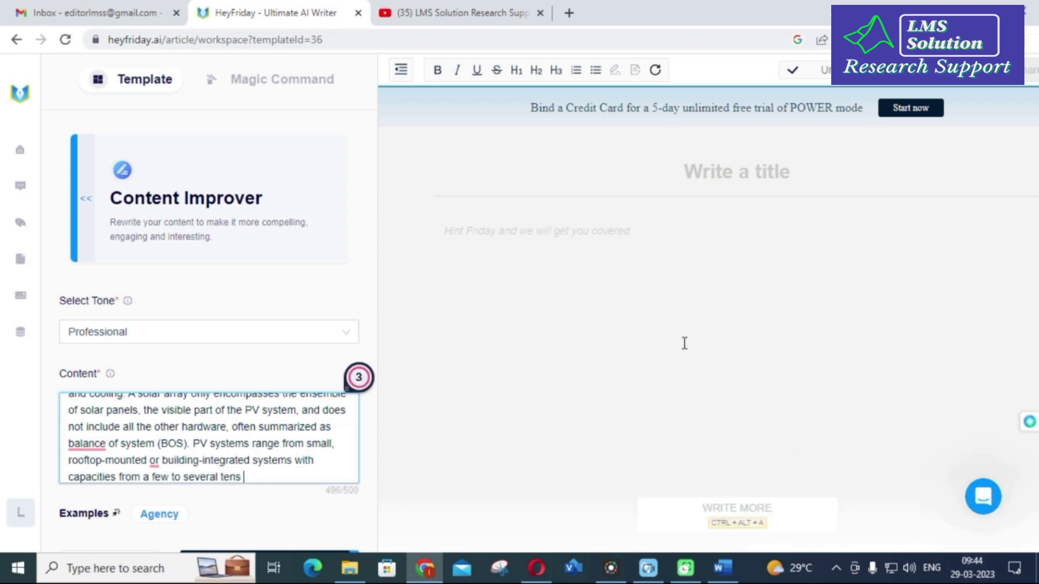
left_click(582, 240)
Step: Set the number of outputs to 1 and generate the improved version of the content
scroll(206, 501, "down", 2)
mouse_move(21, 512)
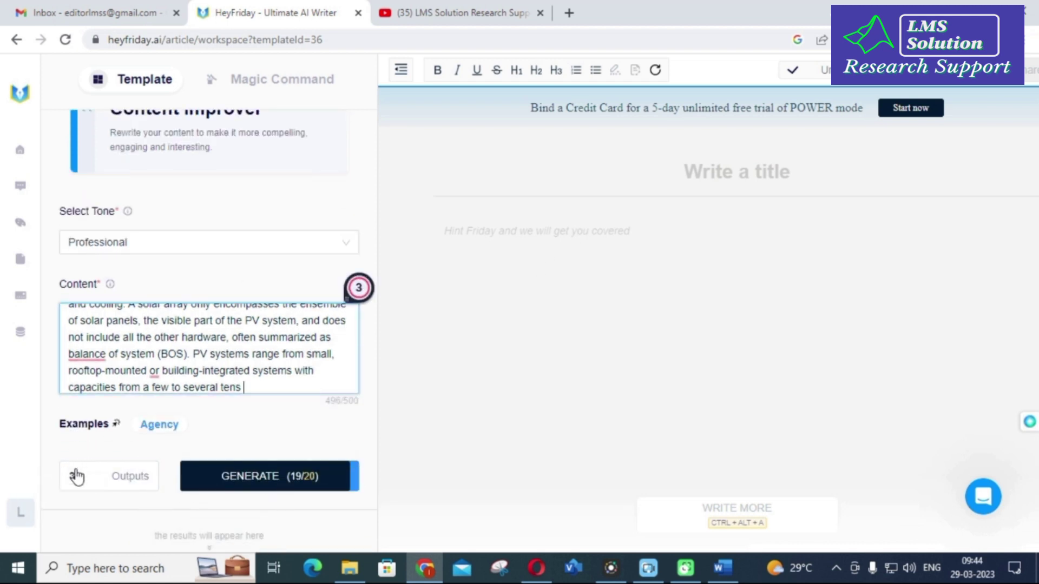
left_click(74, 475)
type("3")
left_click(102, 481)
left_click(101, 482)
left_click(250, 483)
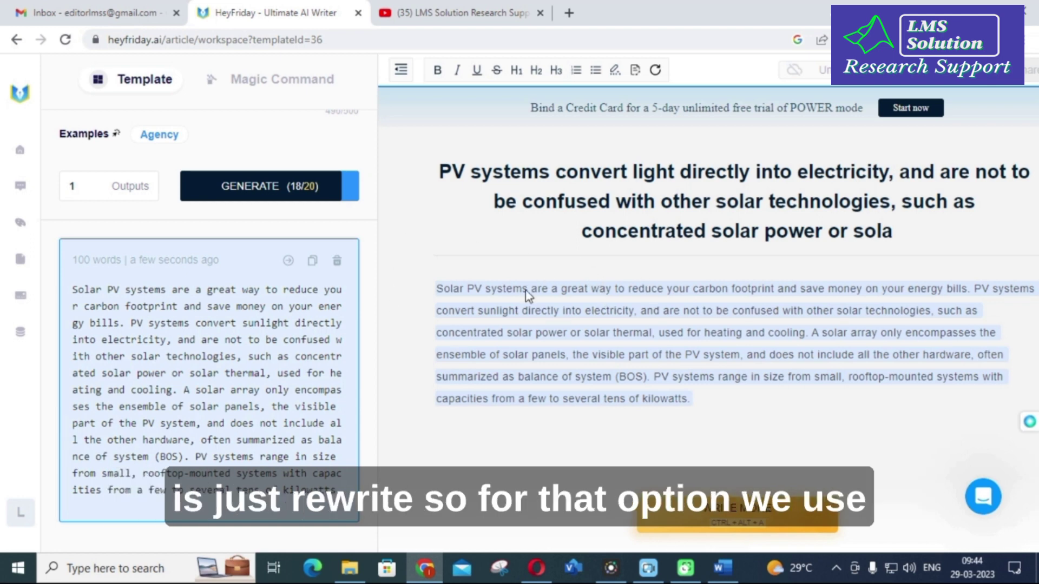
Step: Return to the dashboard and open the Text Summarizer template
left_click(17, 41)
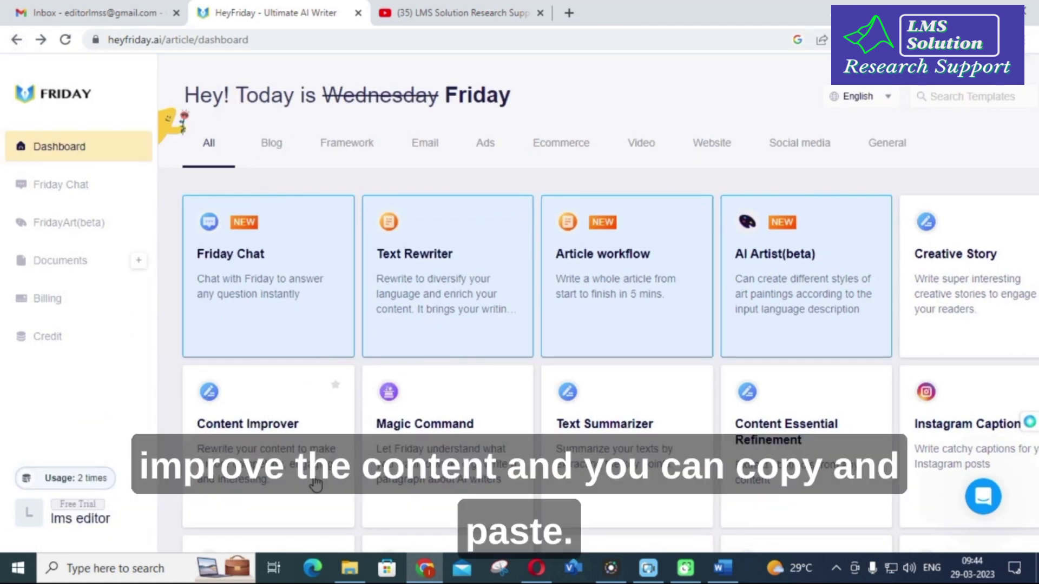
scroll(492, 378, "down", 2)
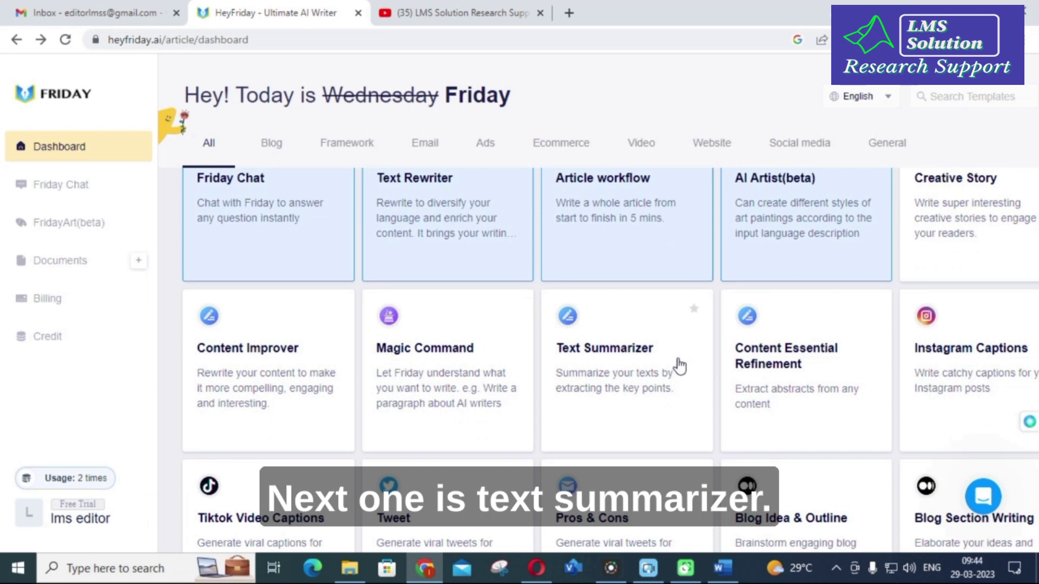
left_click(612, 373)
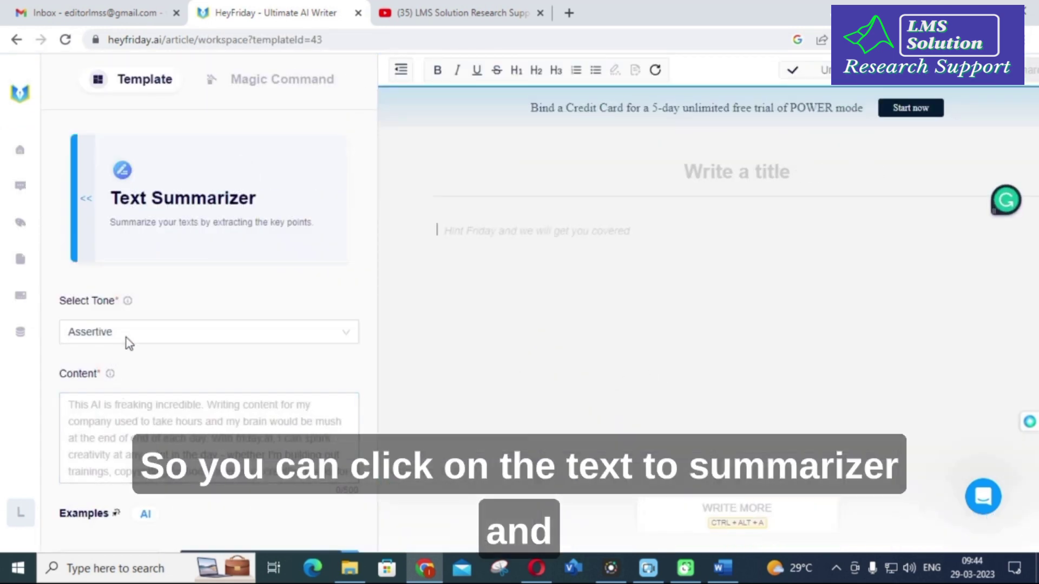
Step: Set the summarizer's tone to Passionate and generate summaries from the AI example content instead of the pasted PV systems paragraph
left_click(130, 340)
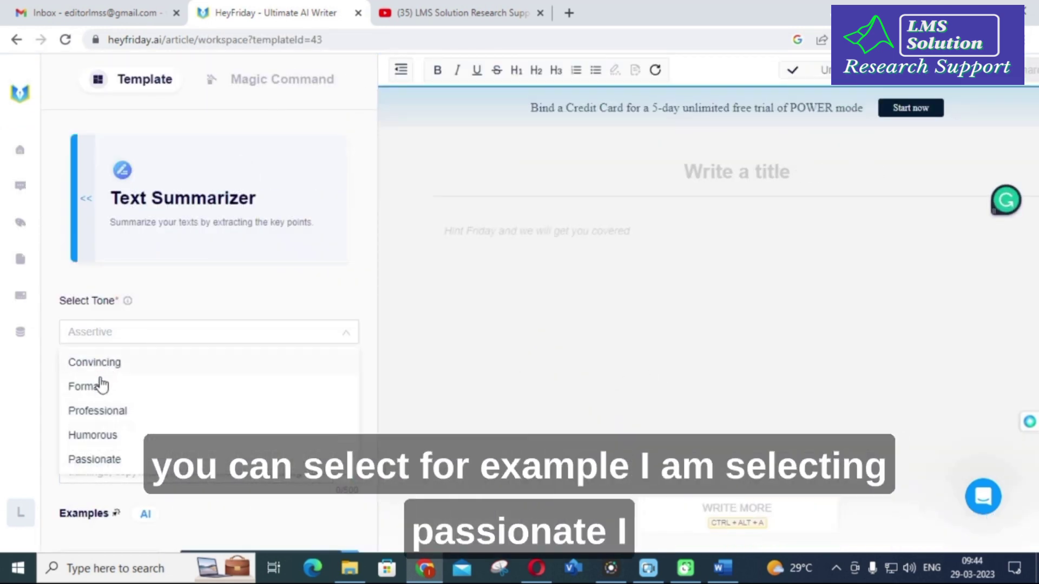
left_click(103, 459)
key("ctrl+v")
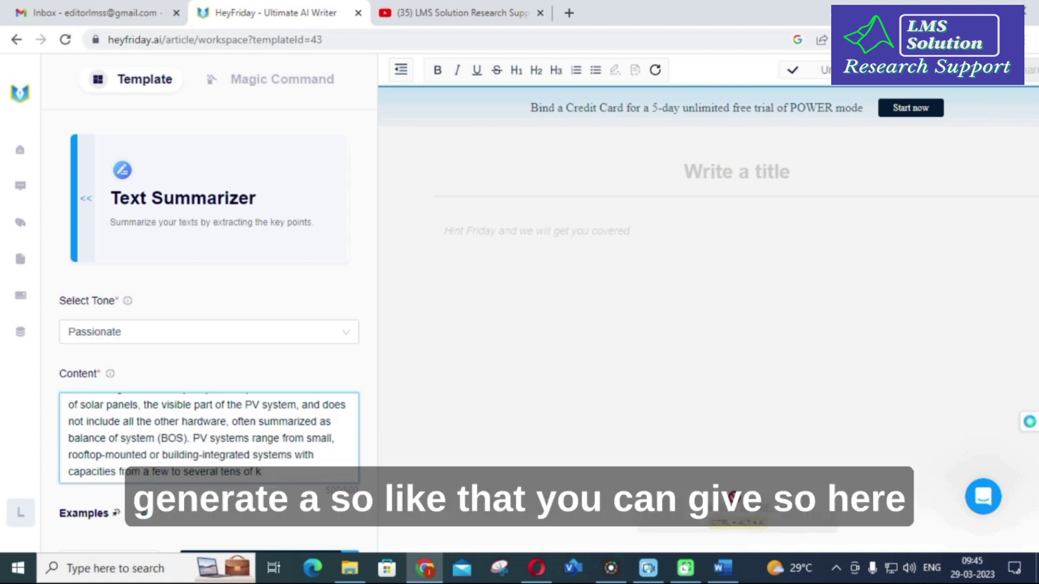
left_click(150, 519)
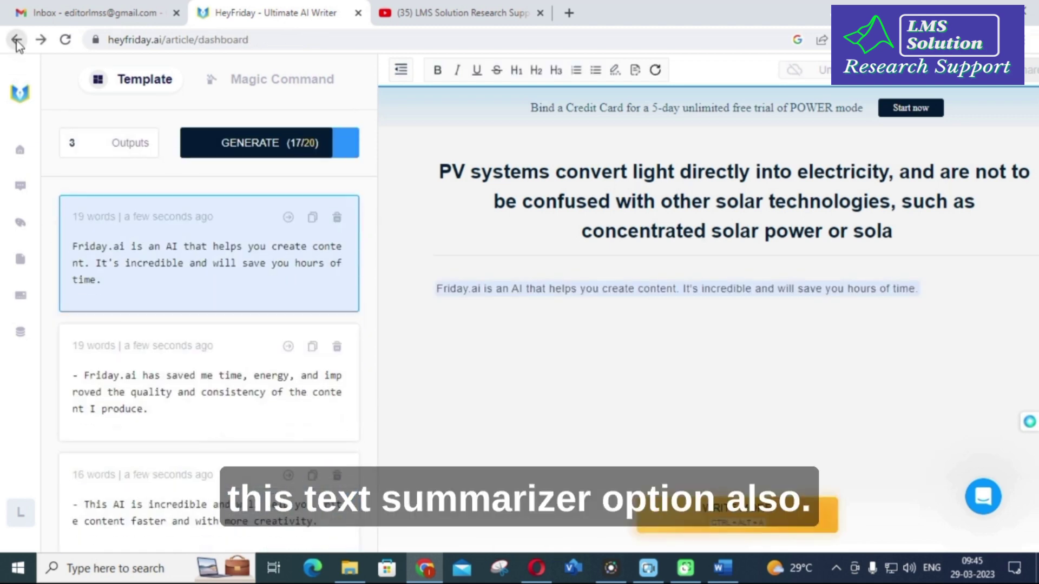
Step: Open the Long Form Article template from the dashboard and generate an article for the keyword "Solar pv systems"
left_click(16, 41)
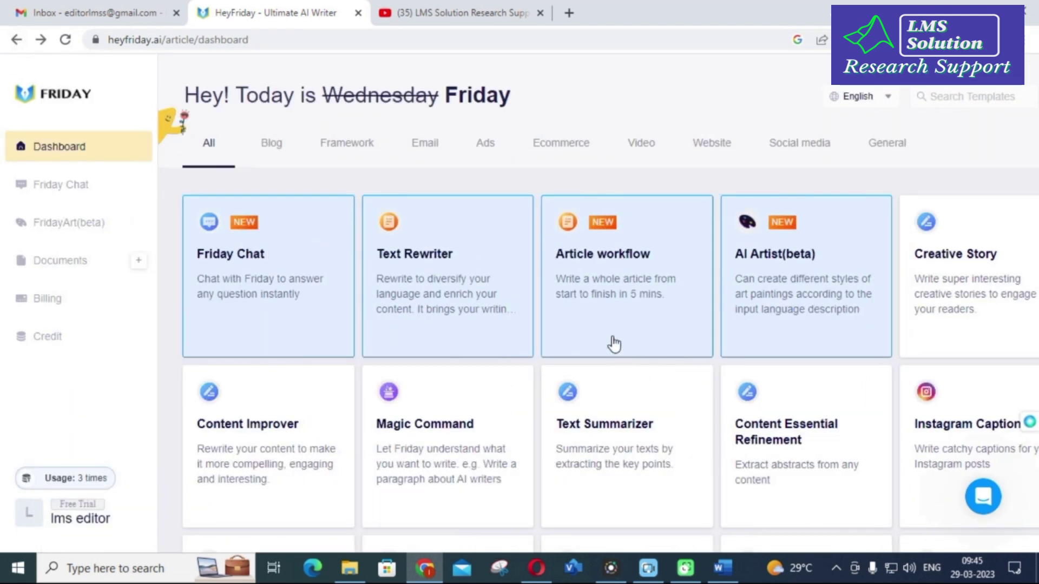
scroll(614, 344, "down", 3)
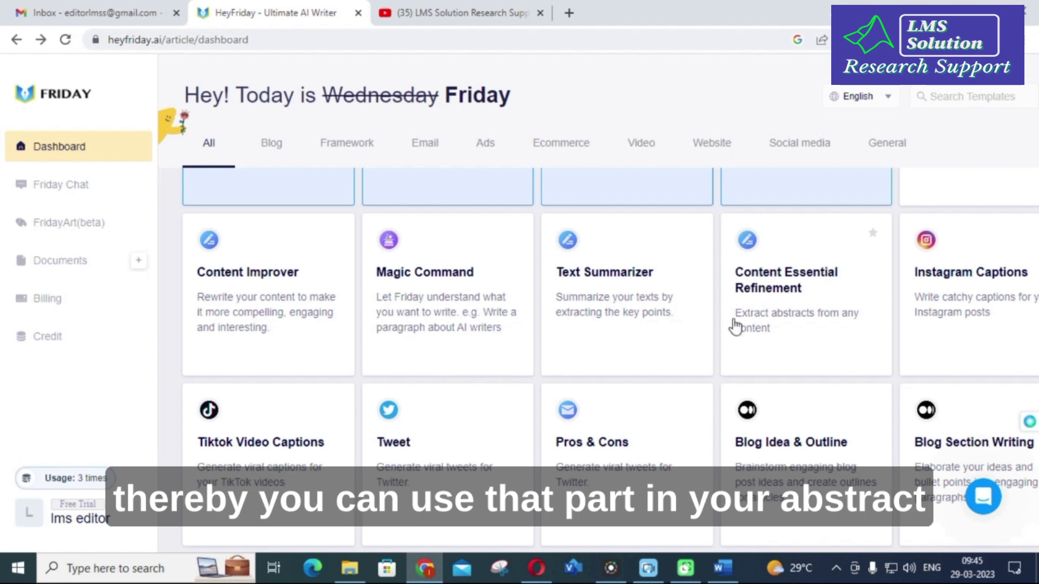
scroll(711, 336, "down", 3)
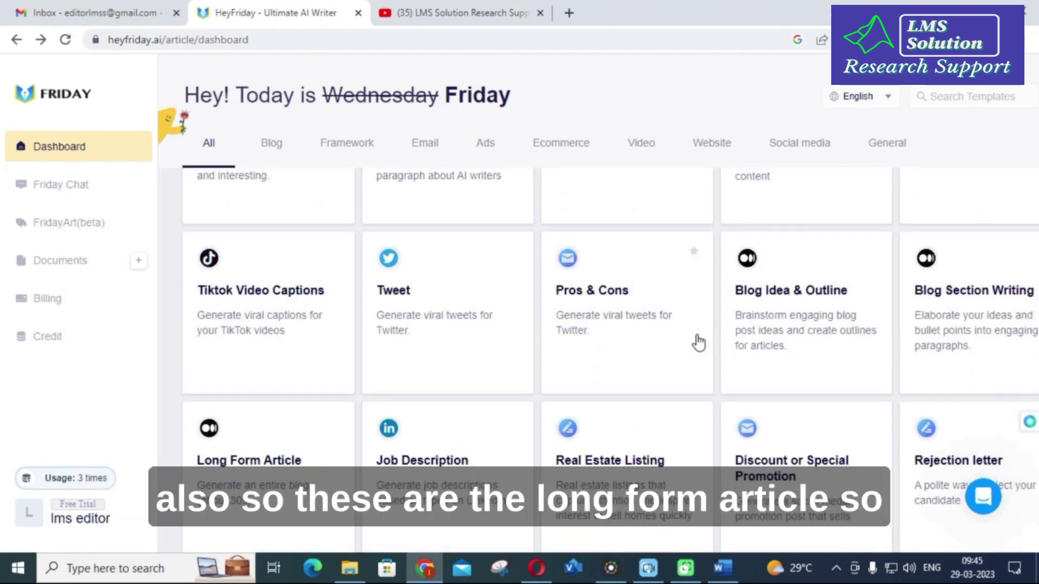
scroll(696, 343, "down", 1)
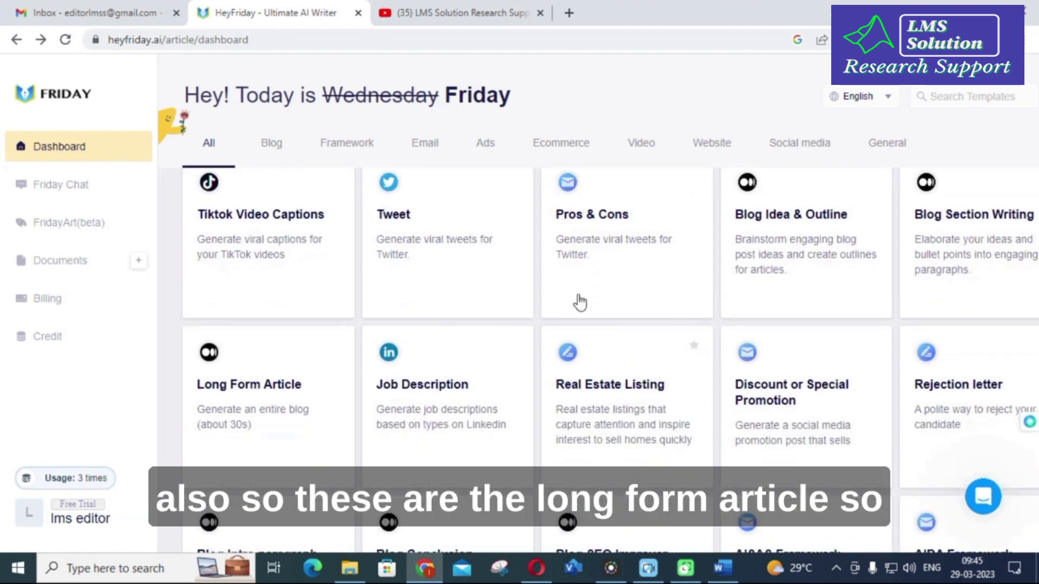
left_click(237, 395)
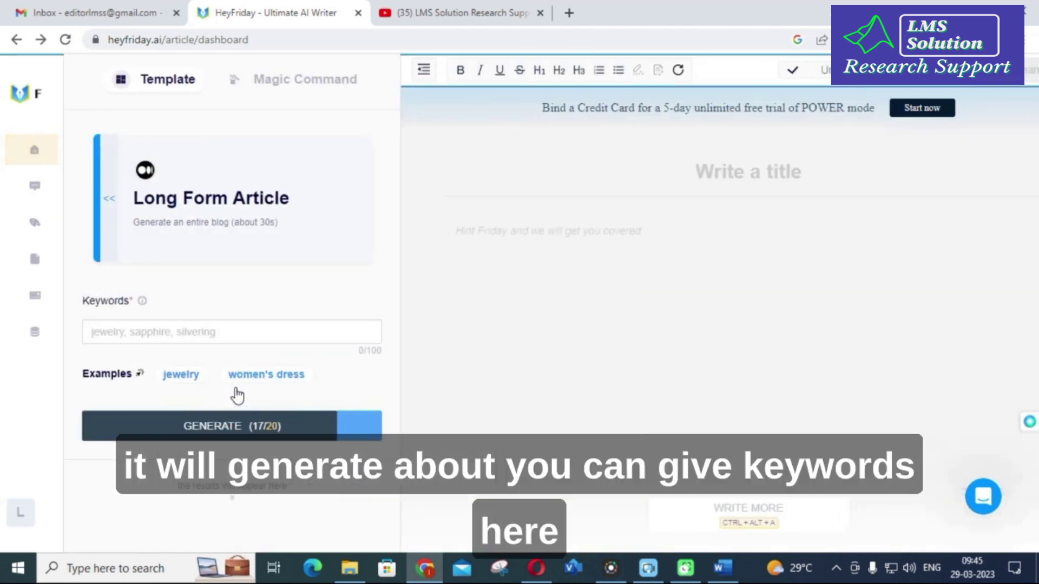
left_click(243, 326)
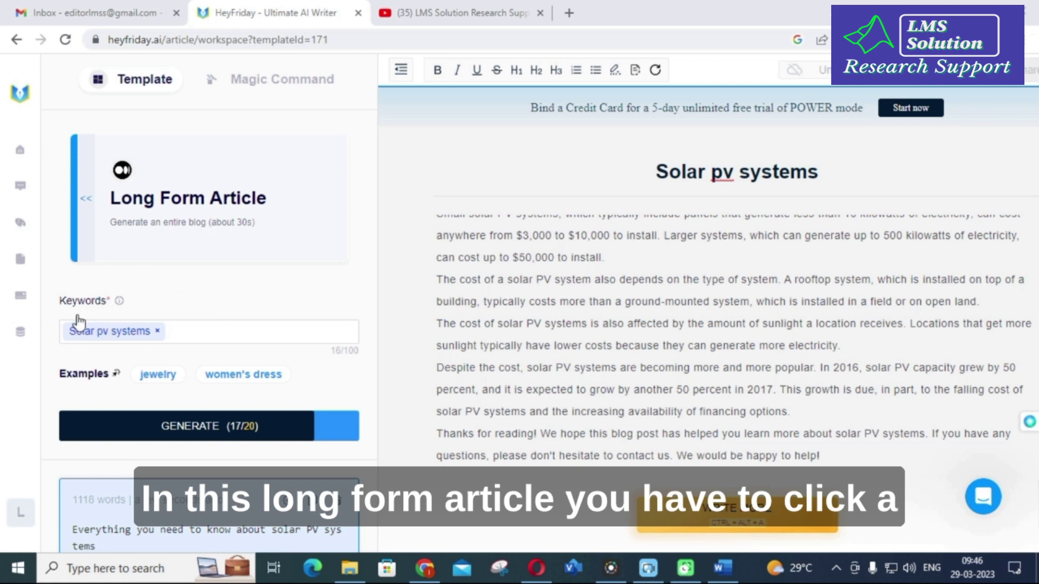
Step: Review the generated solar PV systems article from its keyword through all its sections
scroll(130, 302, "down", 1)
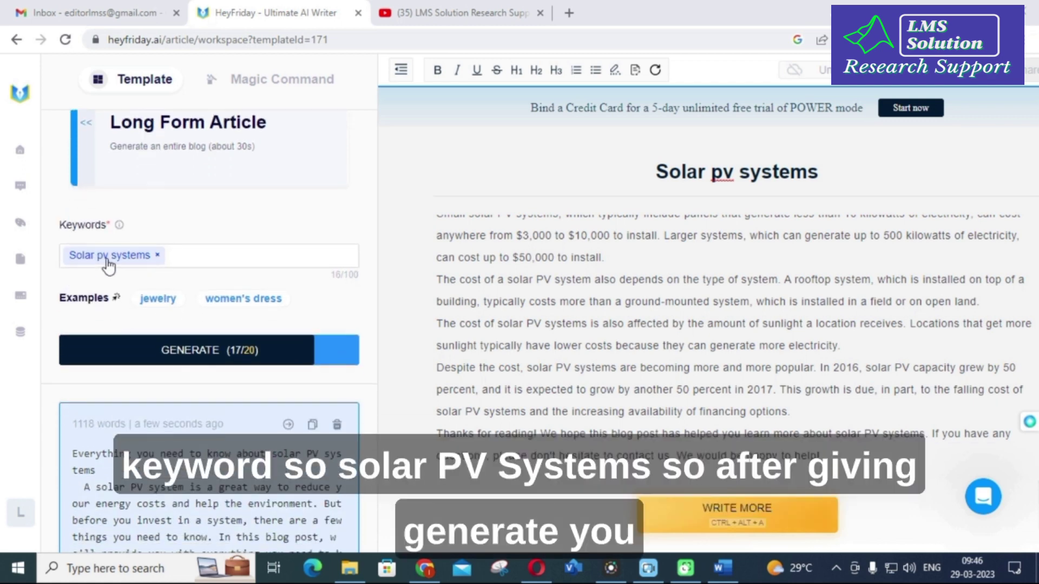
scroll(195, 281, "down", 1)
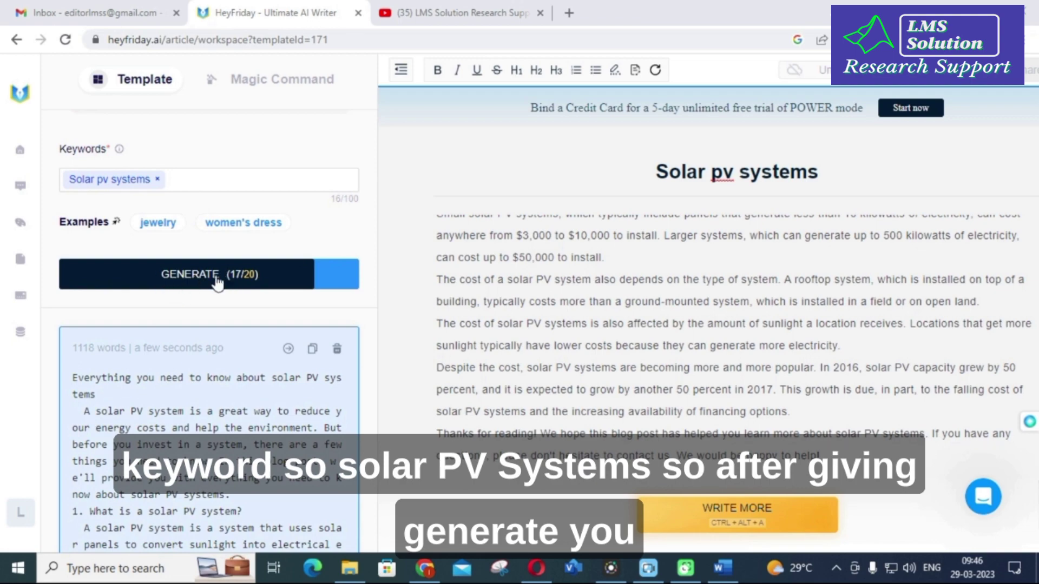
scroll(181, 298, "down", 1)
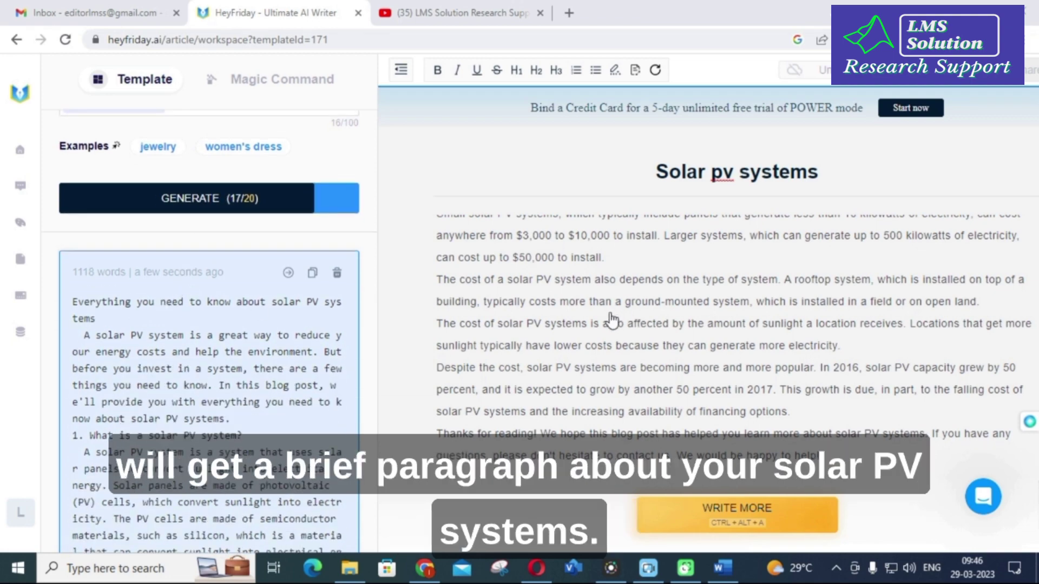
scroll(130, 294, "down", 8)
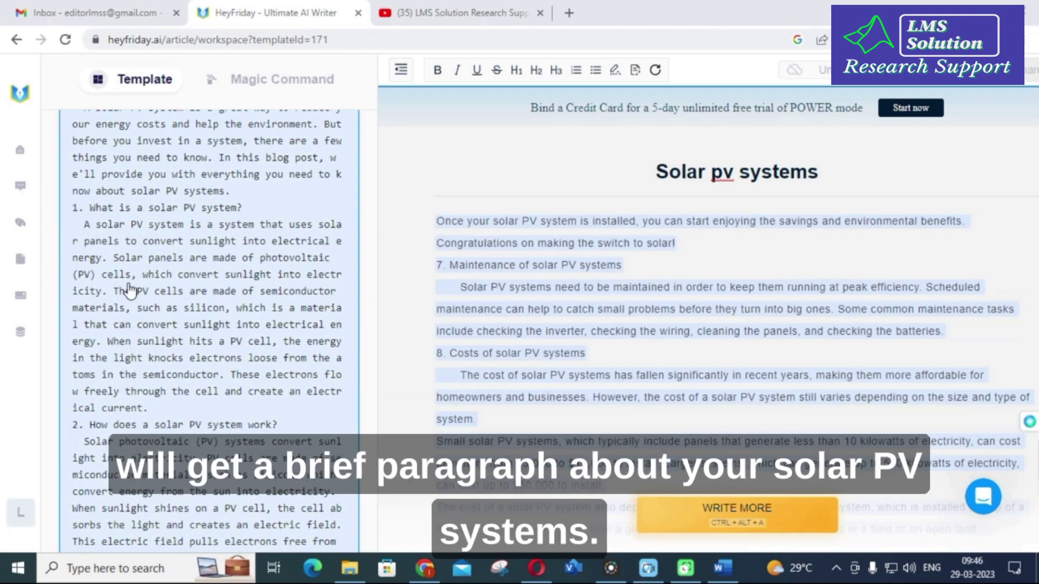
scroll(130, 294, "down", 10)
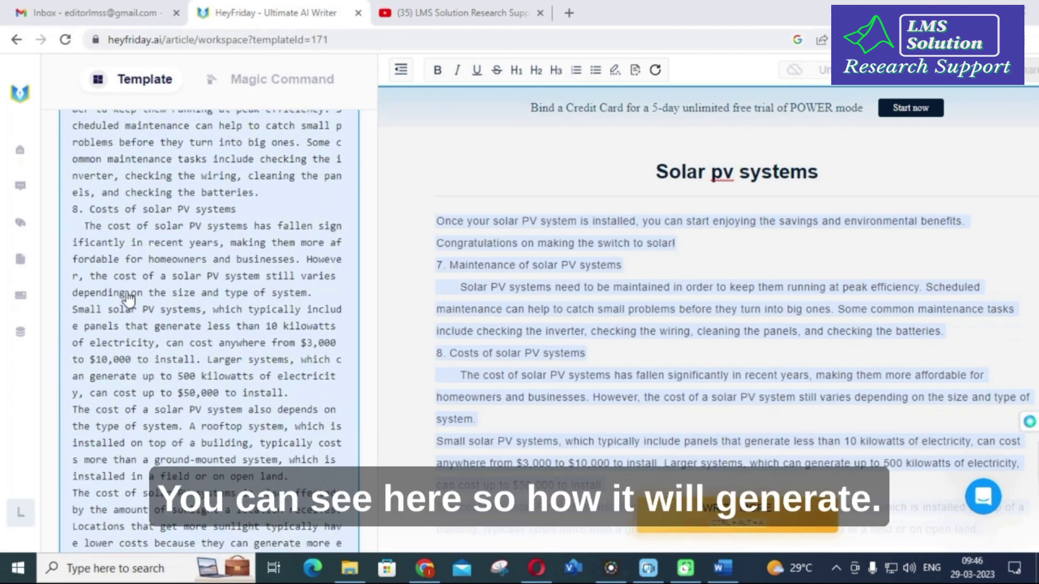
scroll(216, 301, "up", 20)
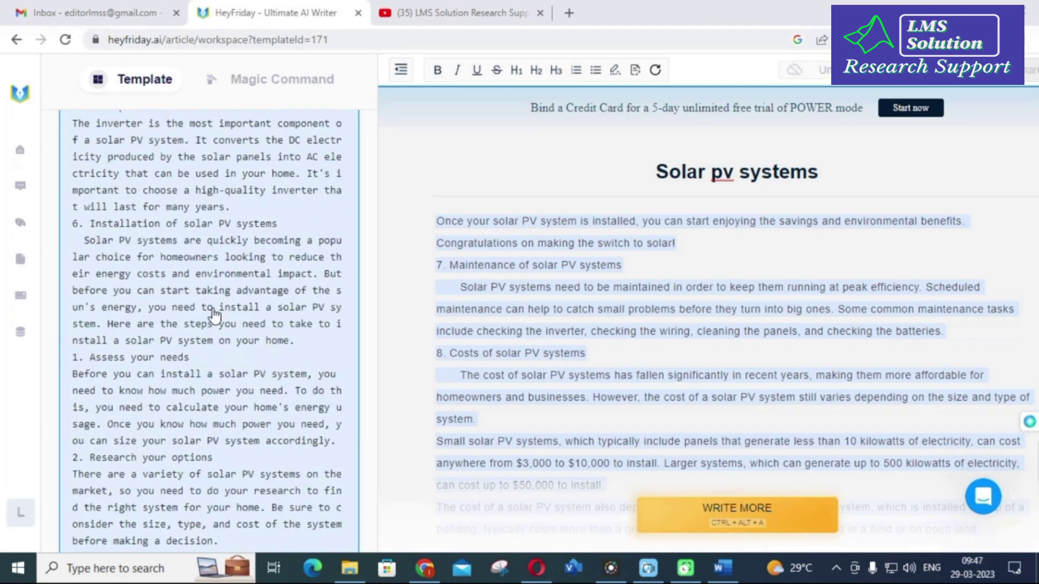
scroll(116, 364, "up", 5)
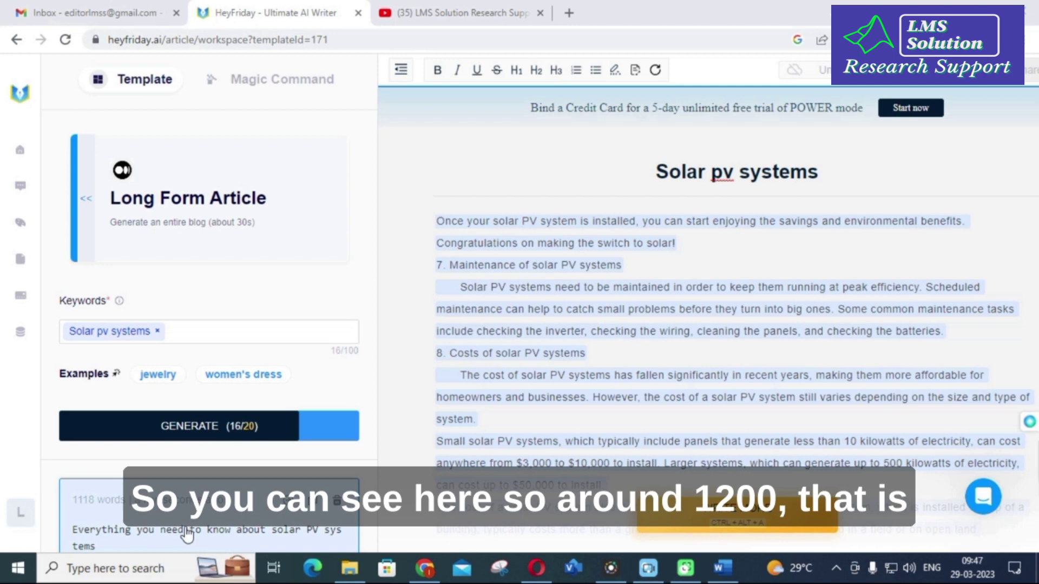
scroll(135, 433, "down", 3)
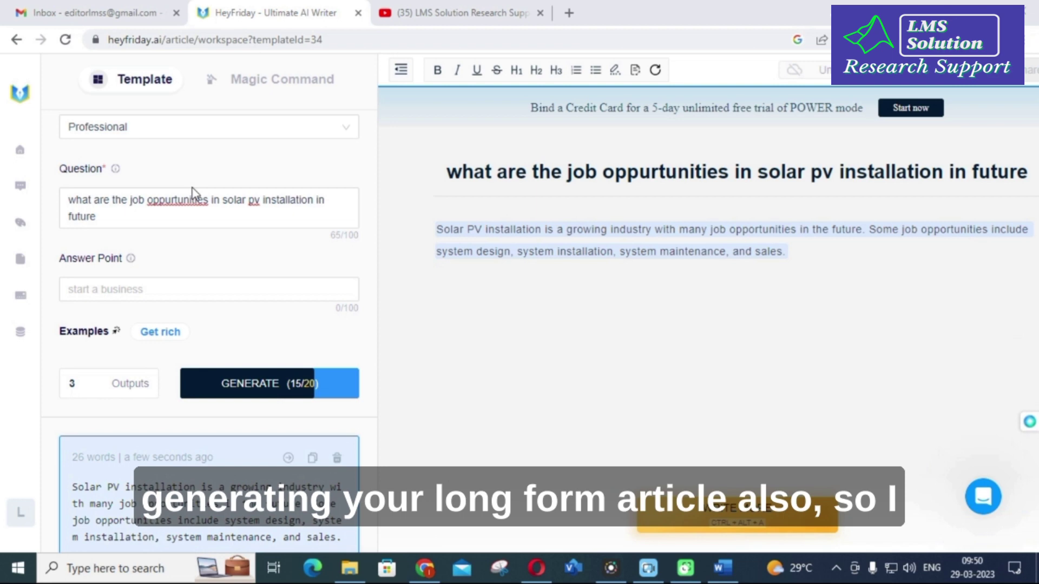
Step: Examine the Quora Answers template's tone options, its question about solar PV installation jobs and the generated answers
scroll(198, 280, "up", 4)
scroll(134, 262, "down", 3)
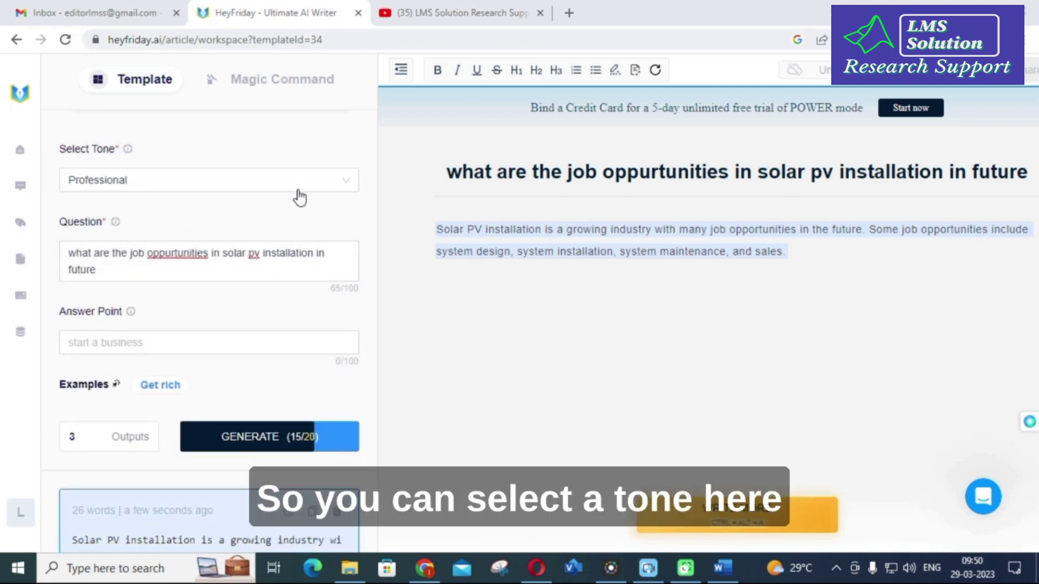
left_click(297, 184)
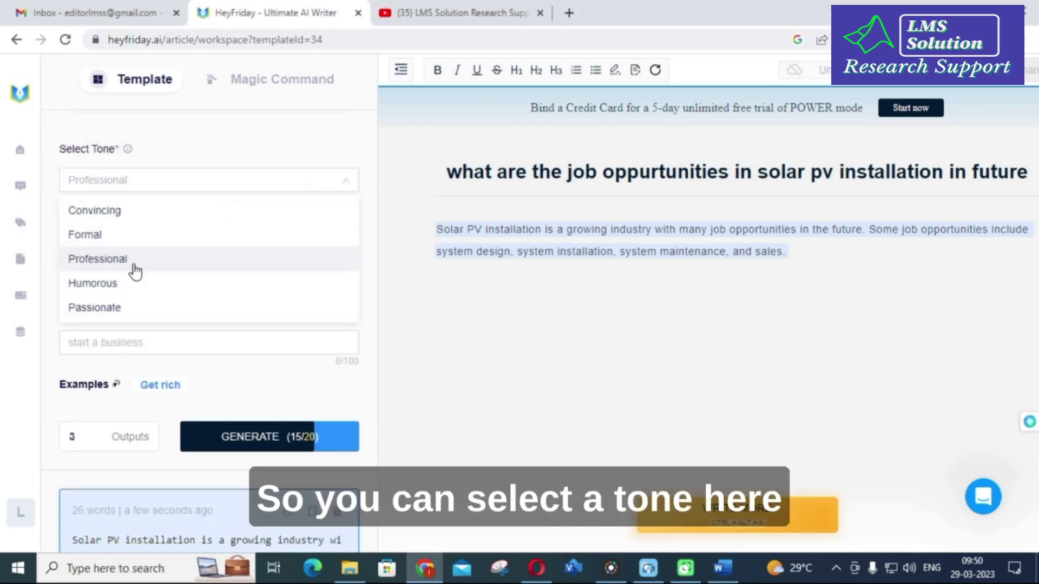
left_click(406, 320)
left_click(162, 276)
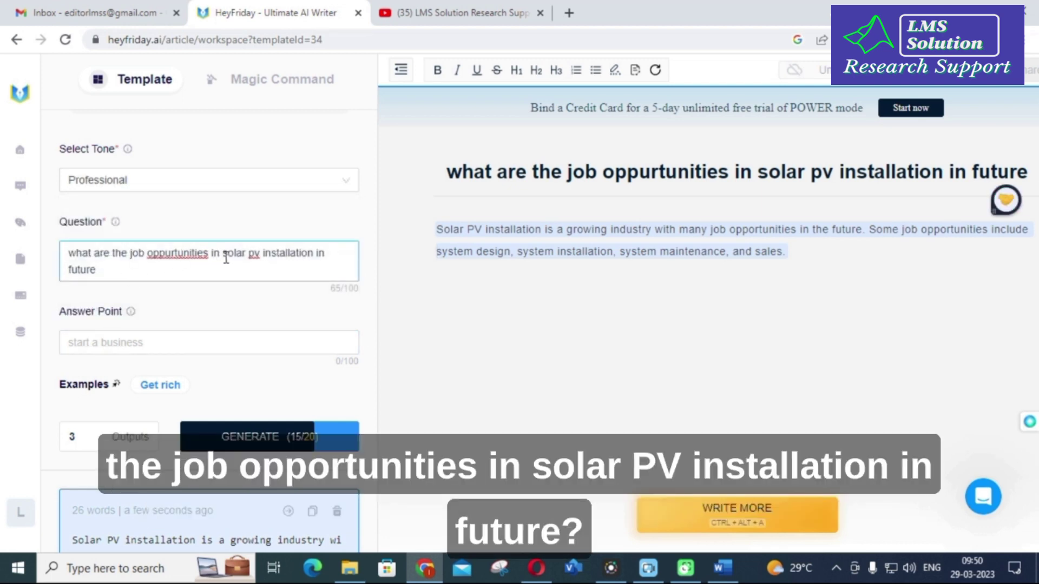
scroll(120, 269, "down", 5)
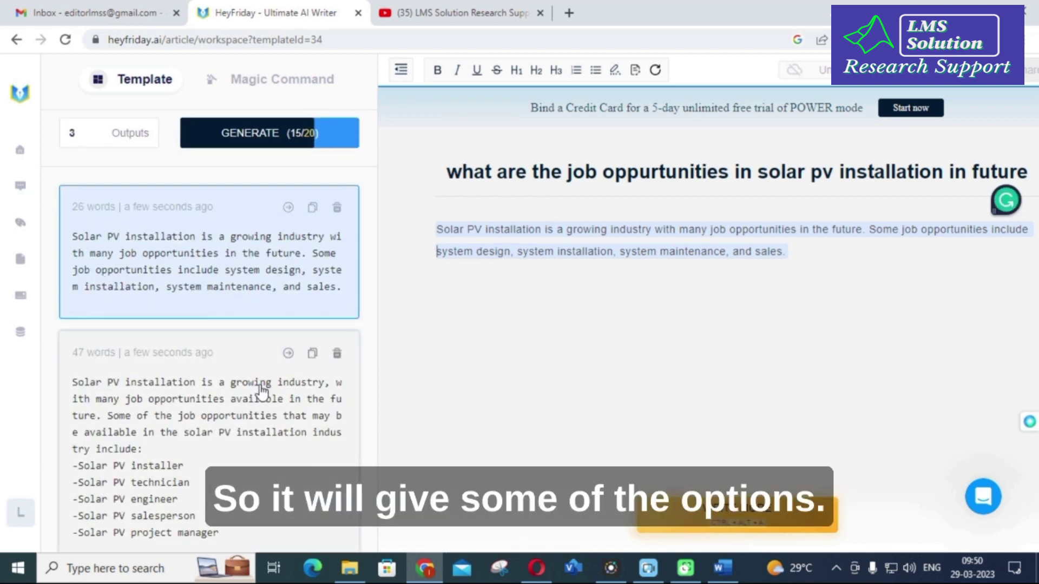
scroll(142, 281, "down", 1)
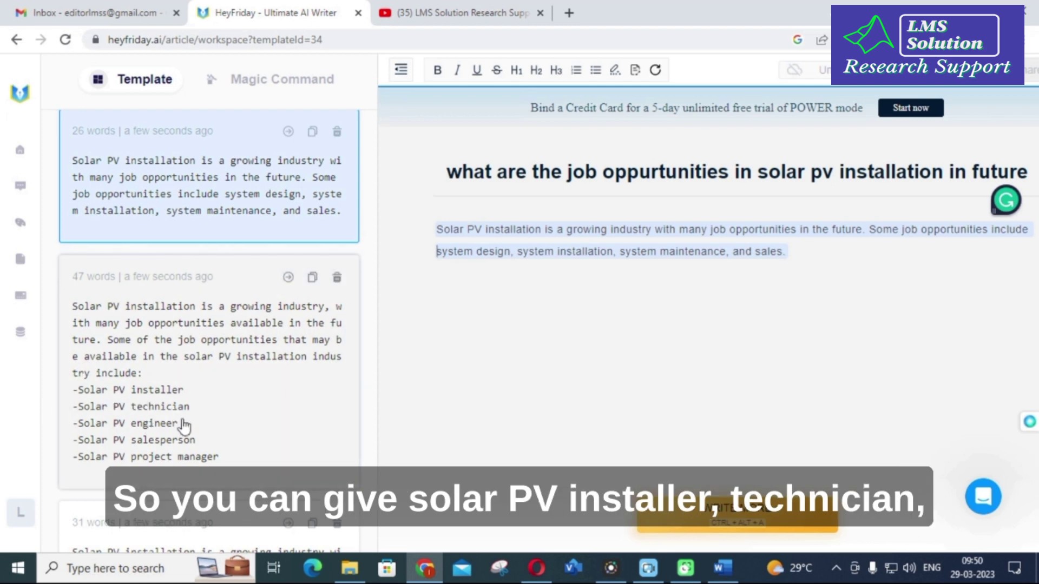
scroll(170, 442, "down", 2)
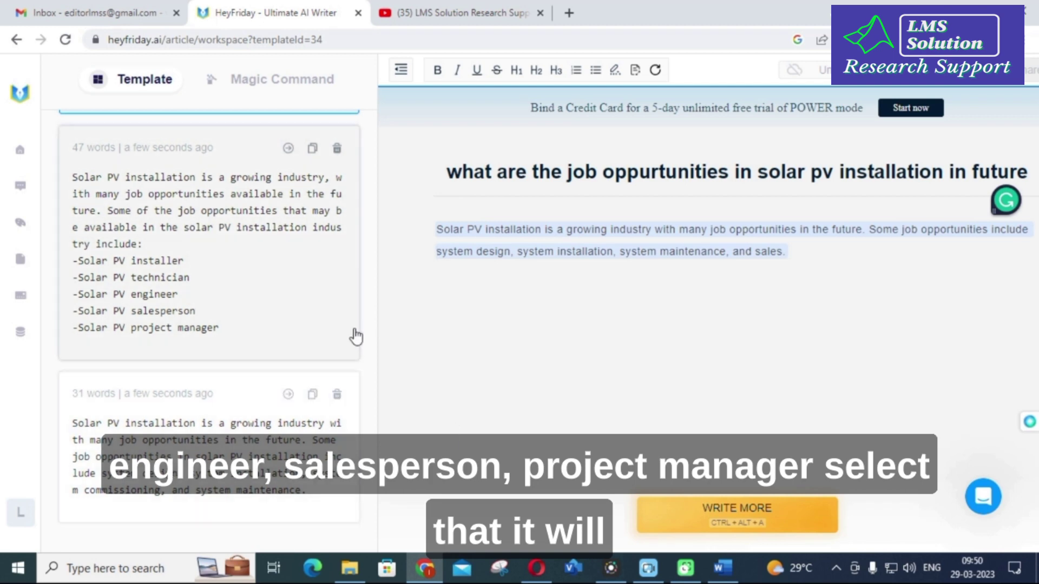
scroll(250, 365, "up", 8)
scroll(247, 370, "up", 2)
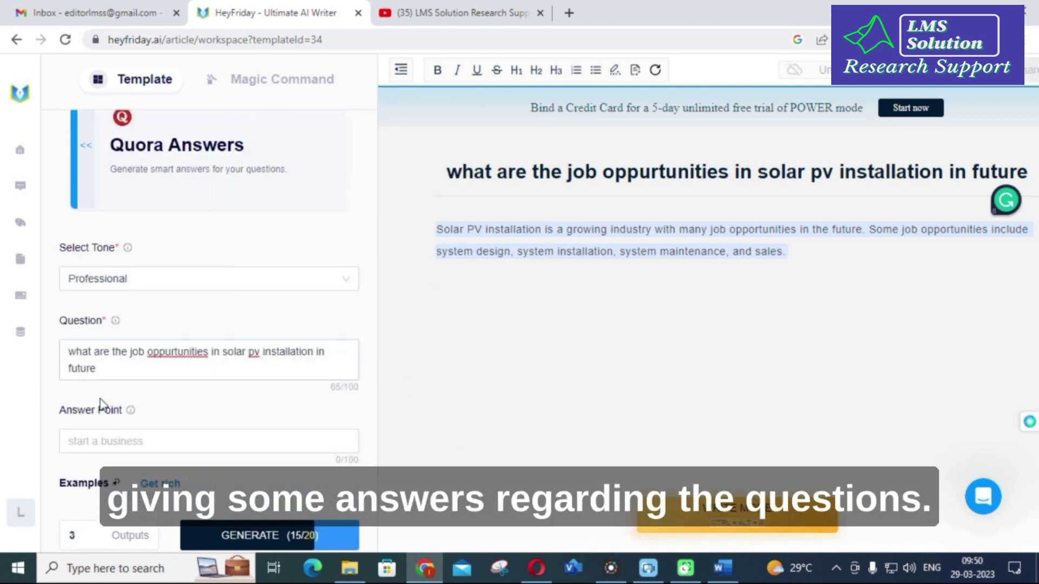
left_click(69, 349)
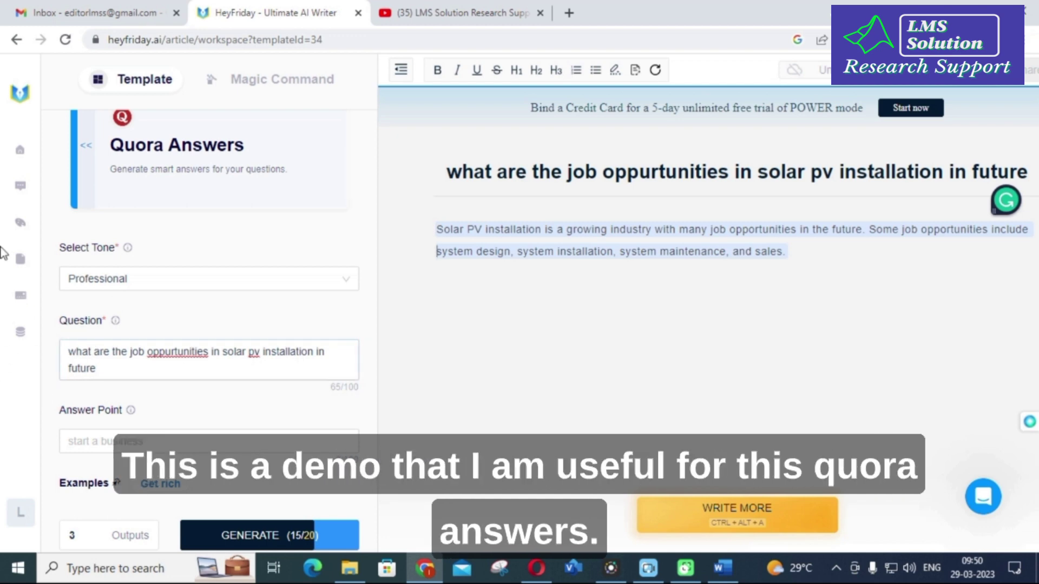
Step: Return to the dashboard and look through the further content templates
left_click(16, 40)
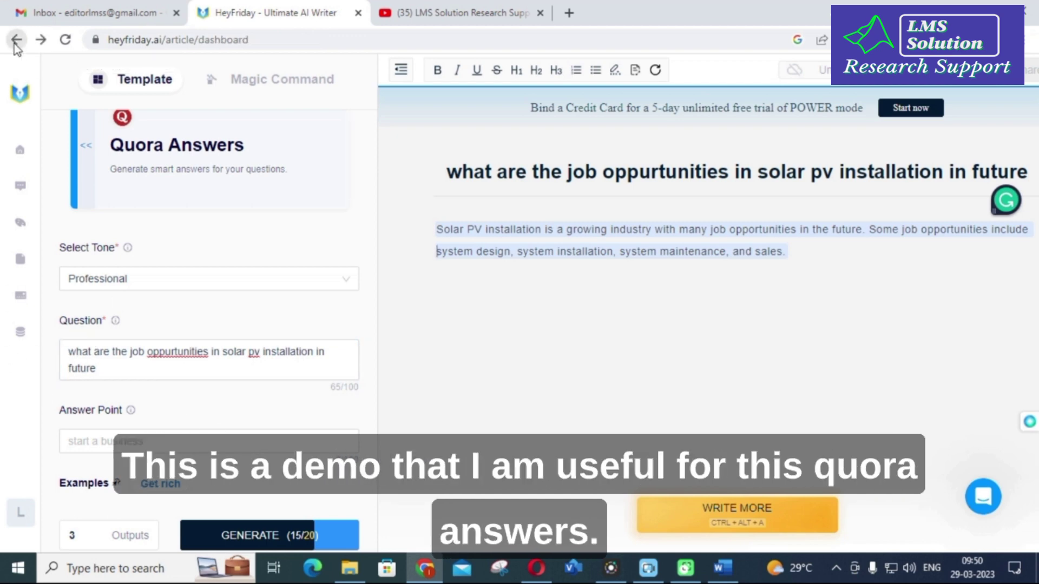
scroll(724, 389, "down", 10)
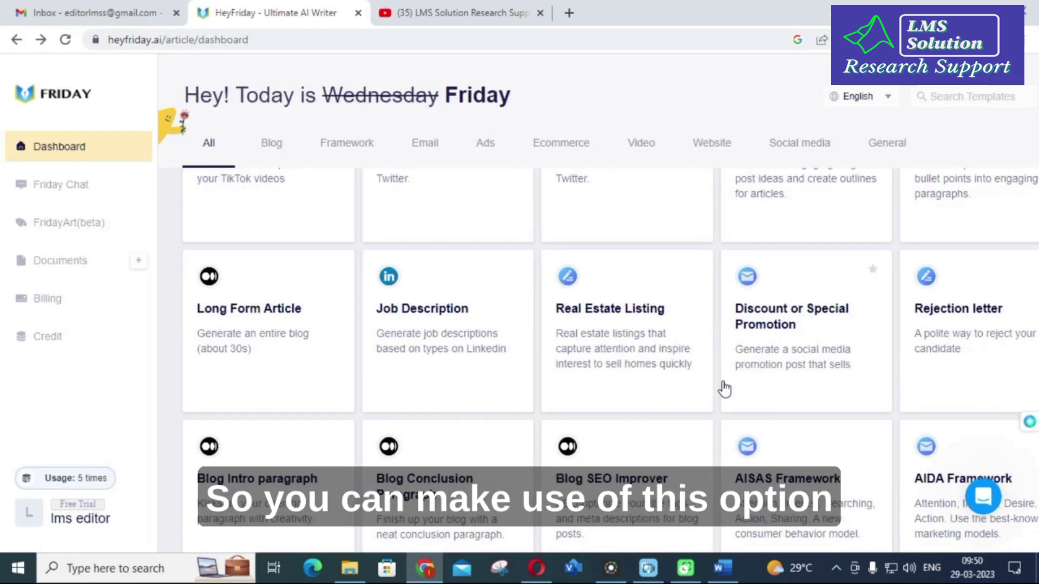
scroll(724, 389, "down", 3)
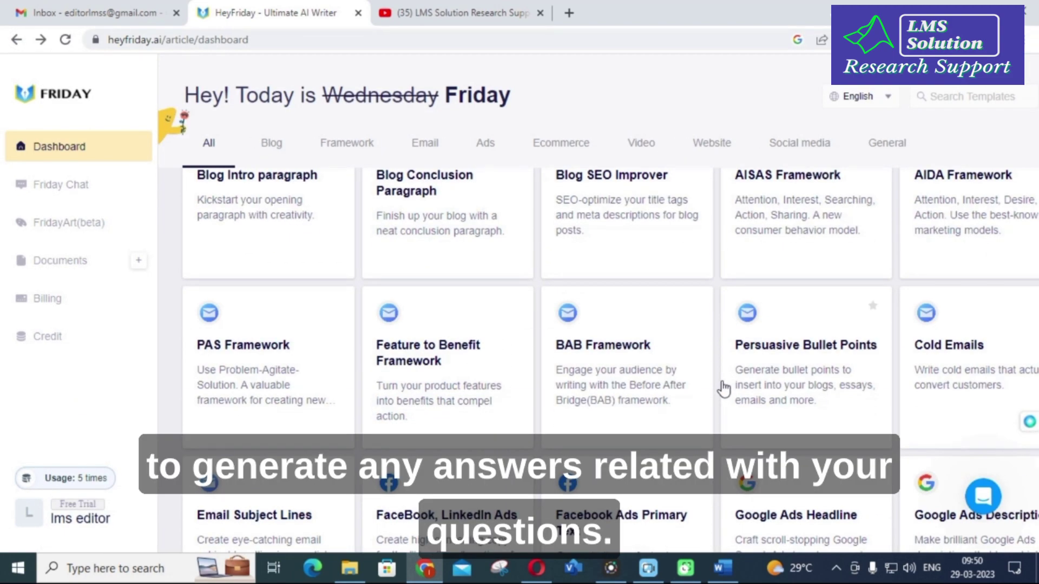
scroll(725, 347, "down", 3)
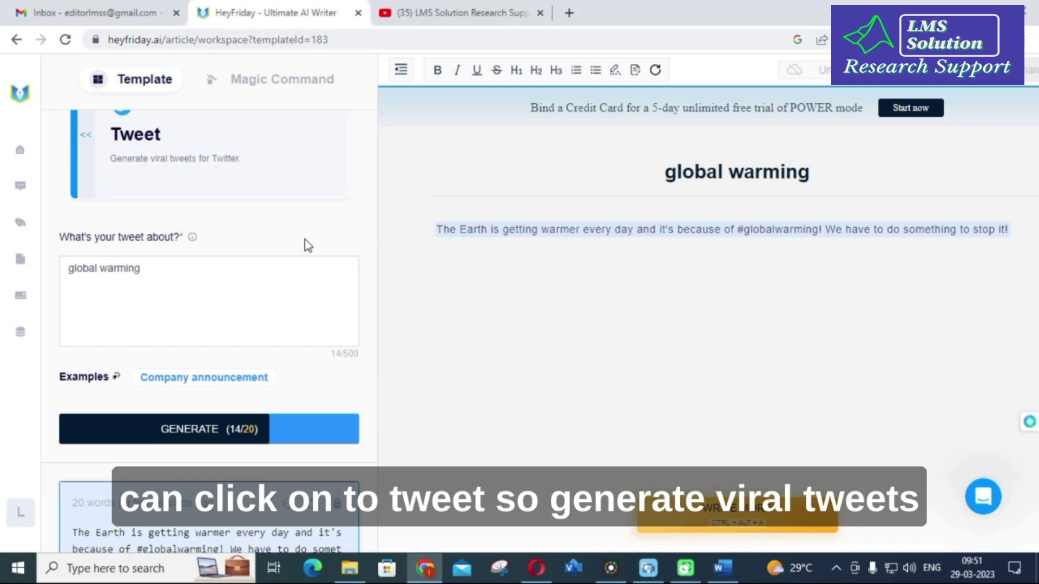
Step: Review the Tweet template's "global warming" topic and the tweet generated from it
scroll(306, 243, "up", 1)
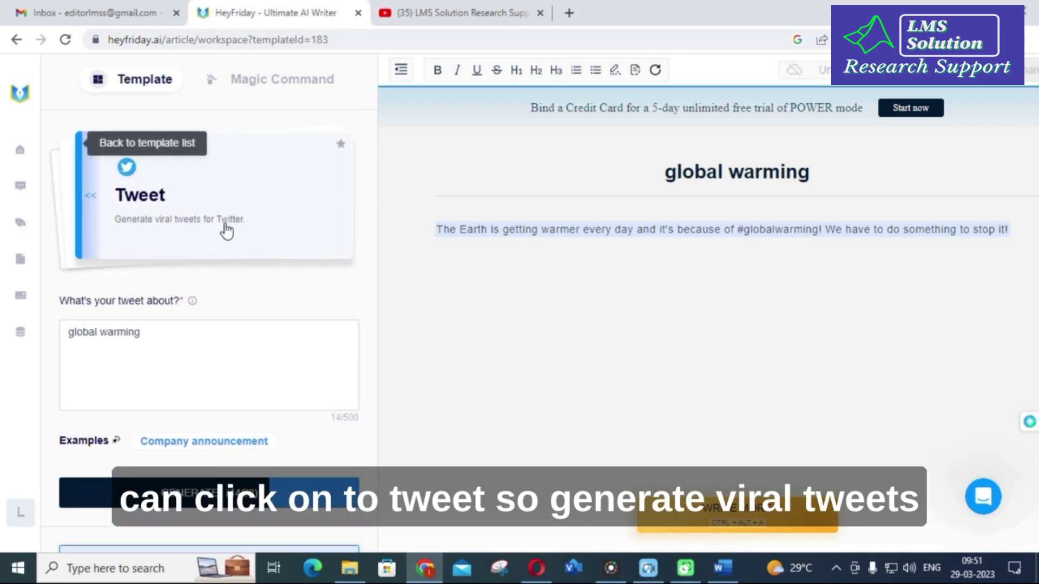
scroll(174, 234, "down", 3)
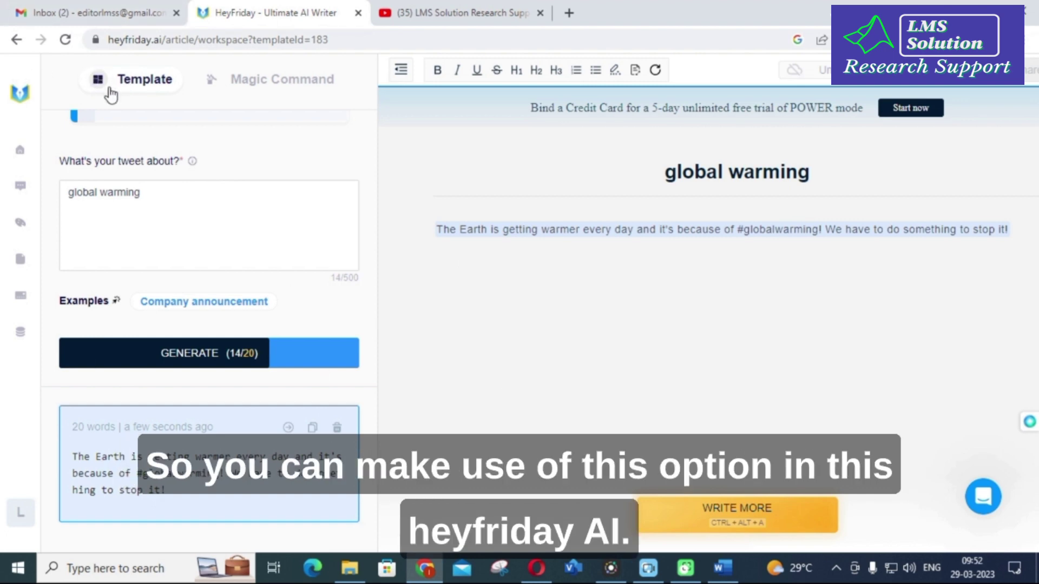
scroll(173, 181, "up", 3)
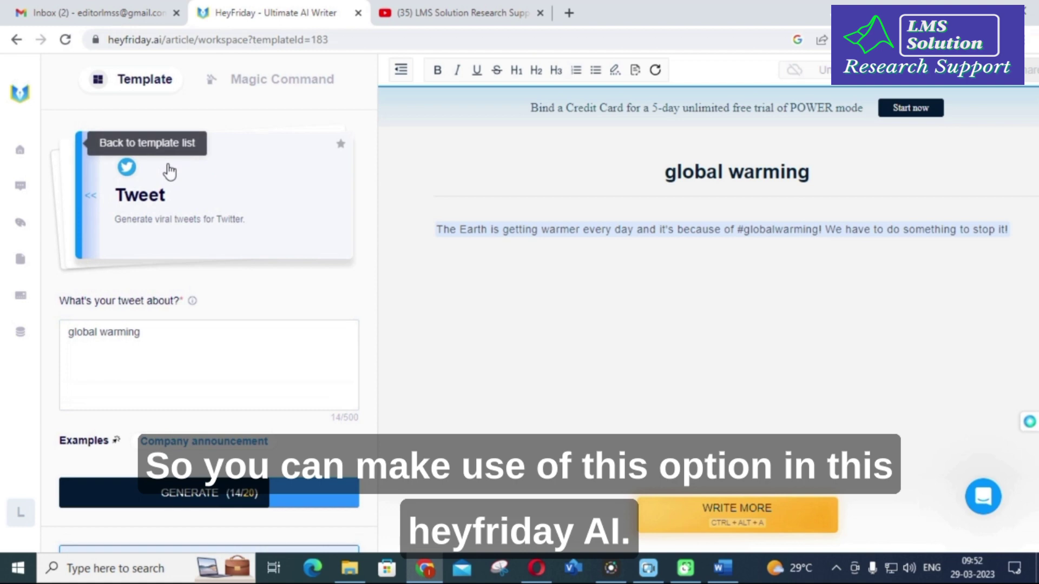
Step: Leave the Tweet template for the billing page and compare the yearly prices and features of the Free Trial, PRO and POWER plans
left_click(17, 40)
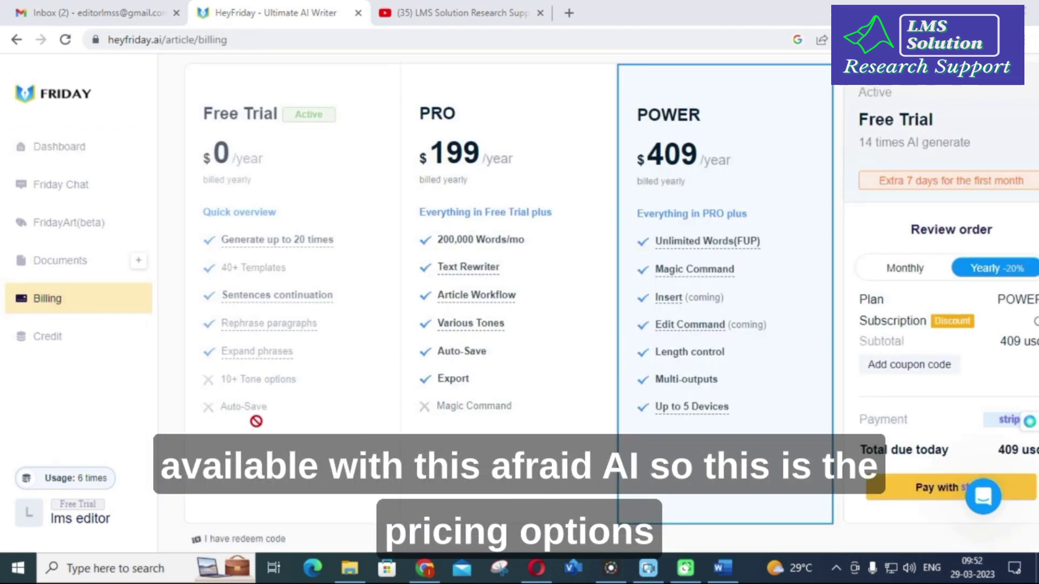
scroll(257, 422, "up", 2)
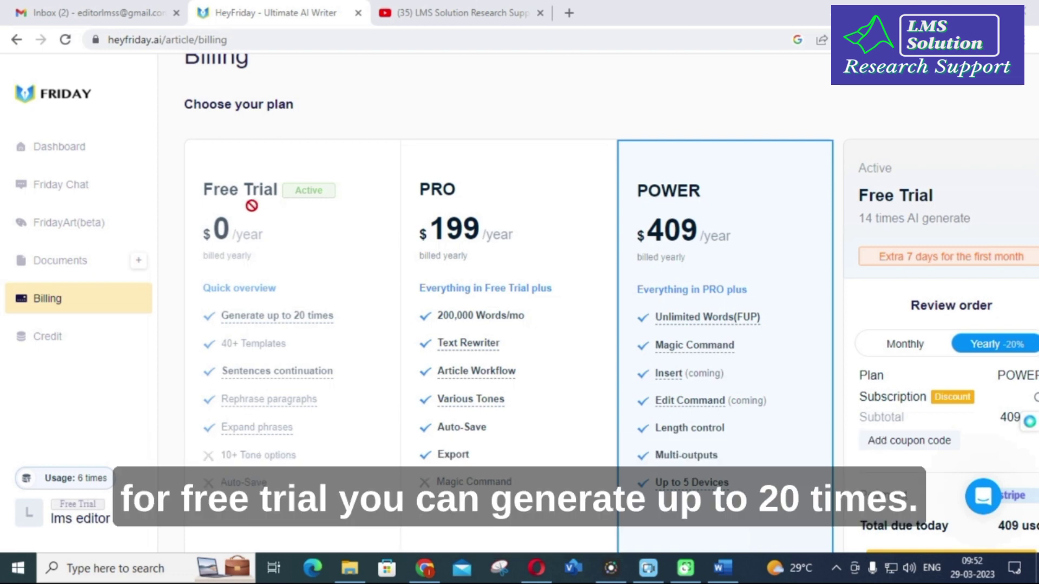
scroll(260, 205, "down", 4)
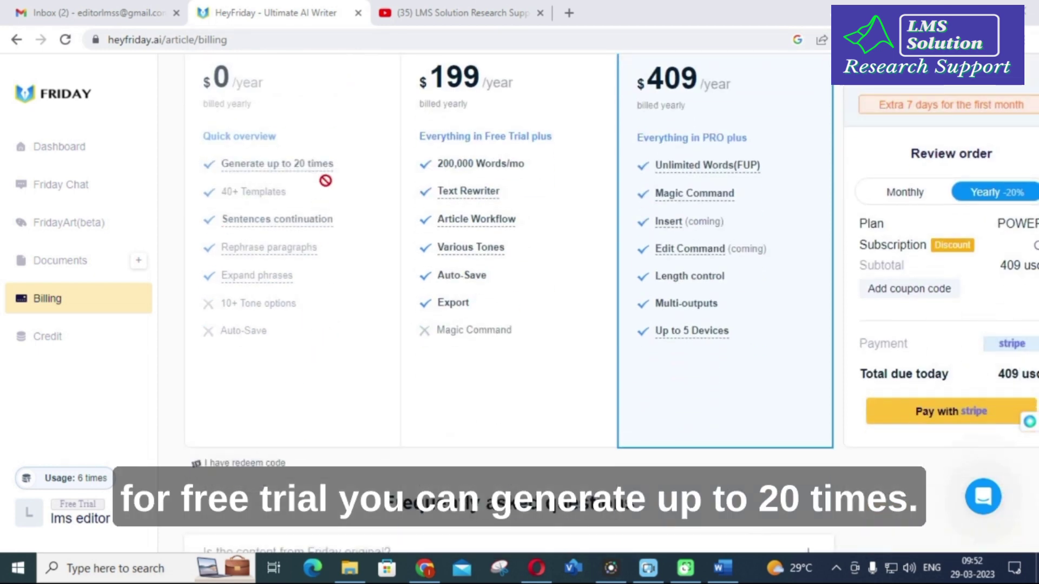
scroll(339, 310, "up", 6)
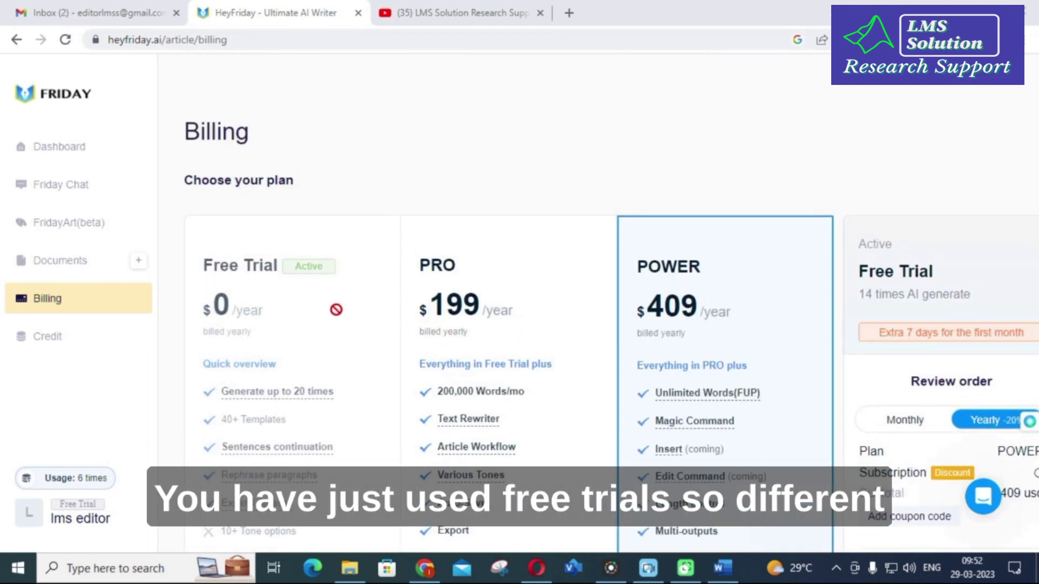
scroll(336, 309, "down", 2)
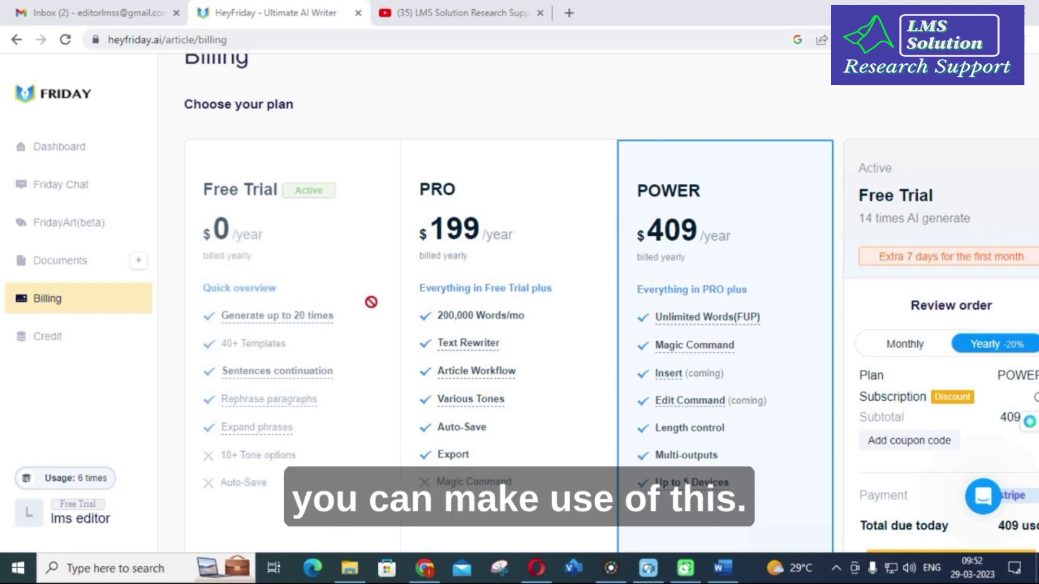
scroll(368, 302, "down", 2)
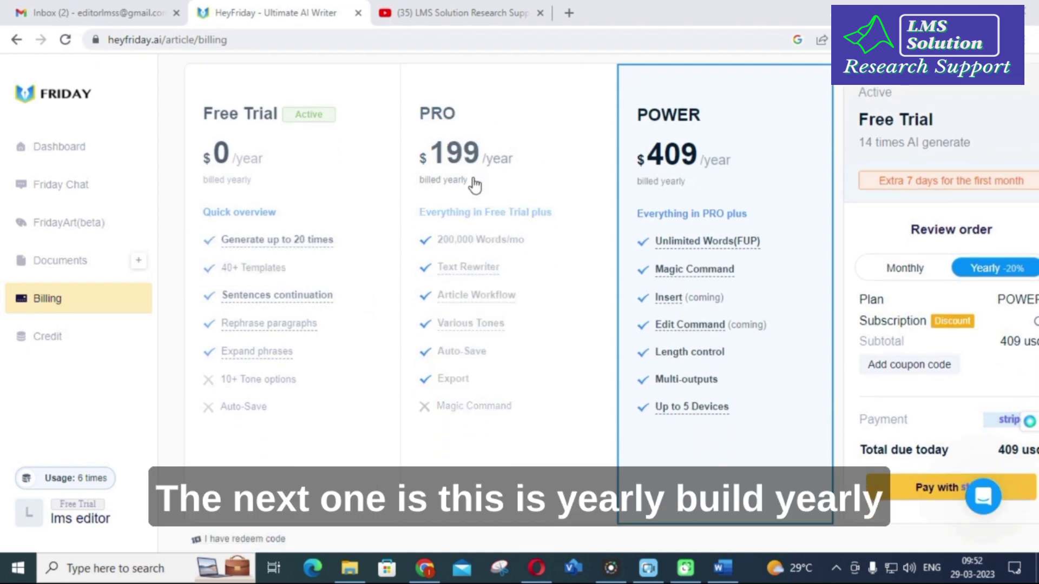
scroll(460, 203, "up", 2)
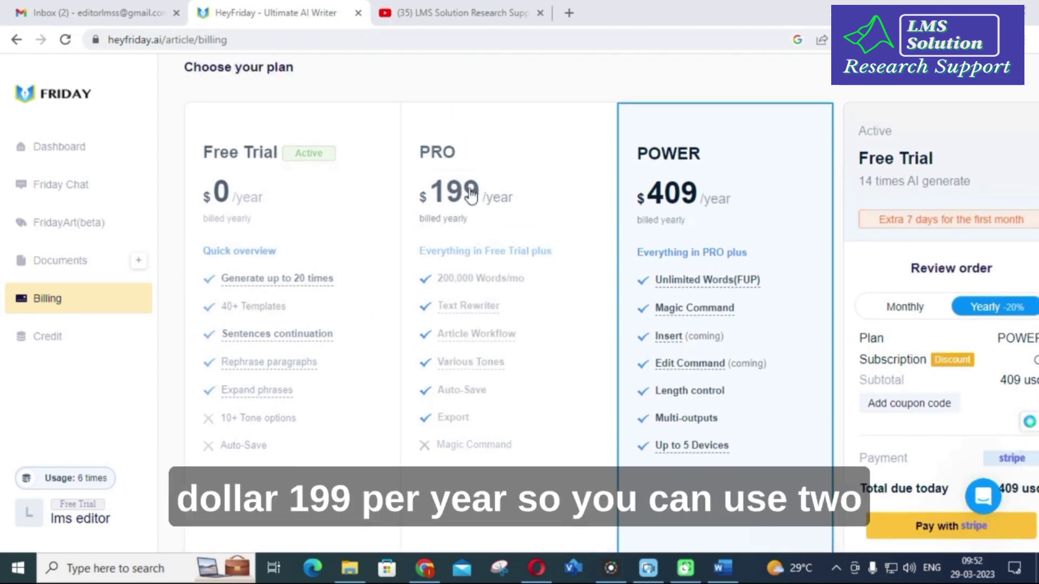
scroll(508, 267, "down", 2)
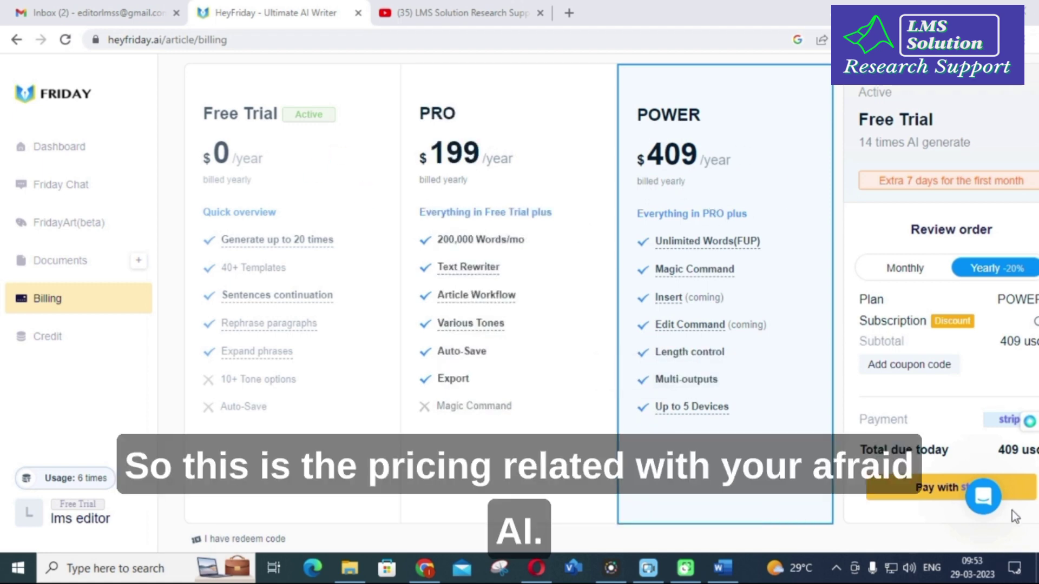
Step: Switch to the LMS Solution Research Support channel page on YouTube
left_click(479, 3)
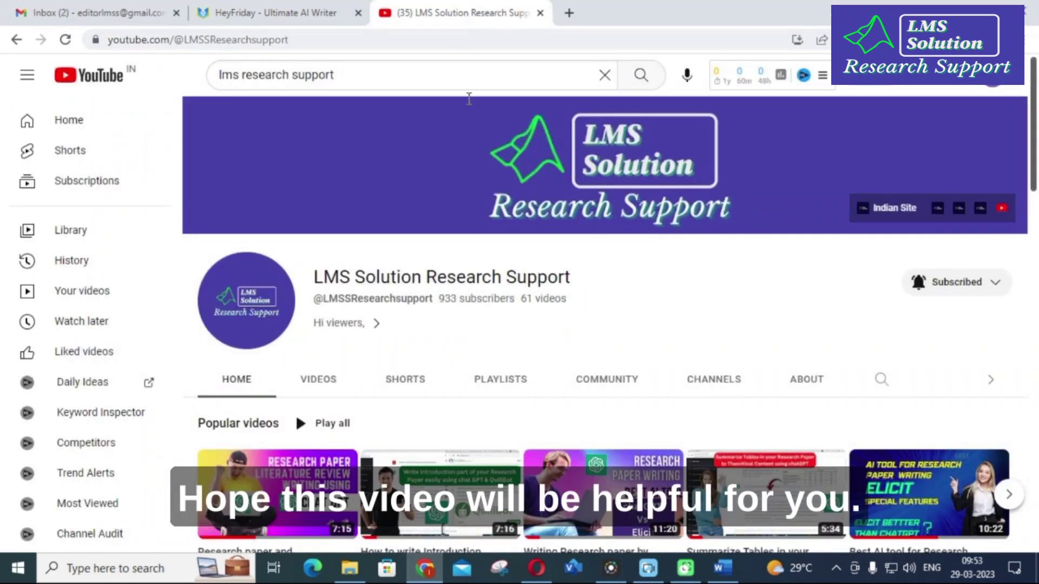